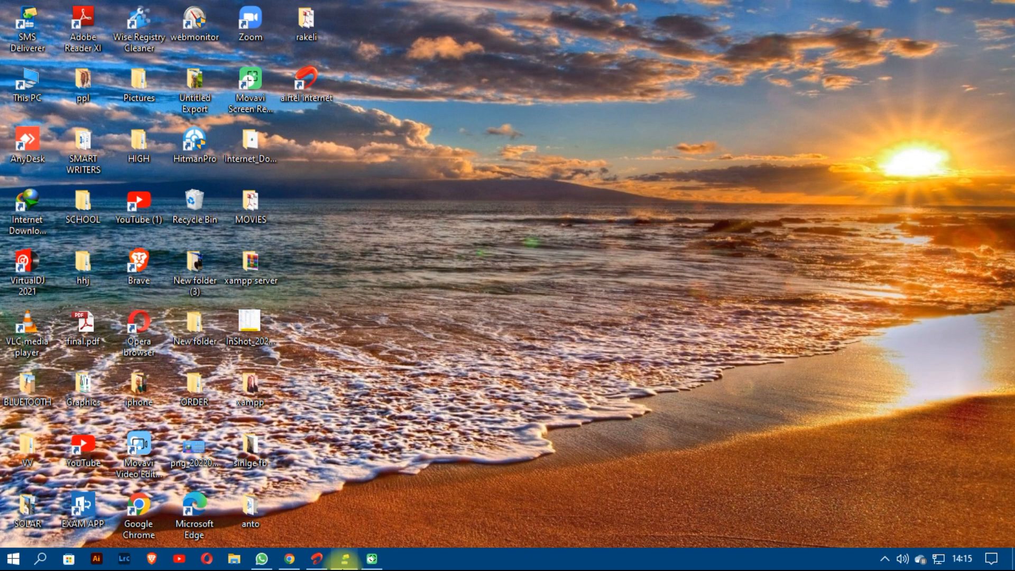
Switch to SMS Deliverer and open the inbox folder.
{"action": "left_click", "coordinate": [344, 559]}
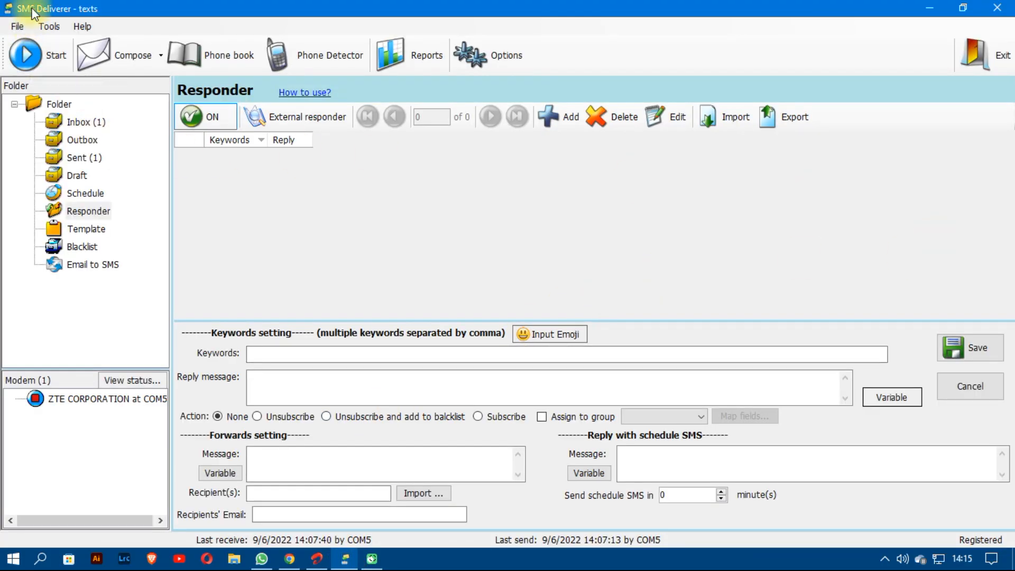
{"action": "left_click", "coordinate": [21, 26]}
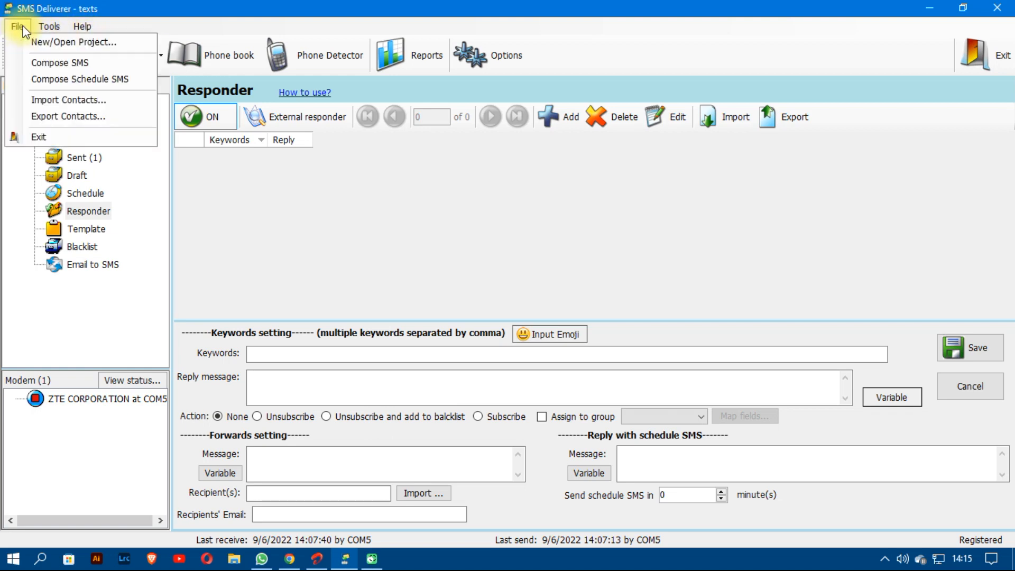
{"action": "left_click", "coordinate": [152, 15]}
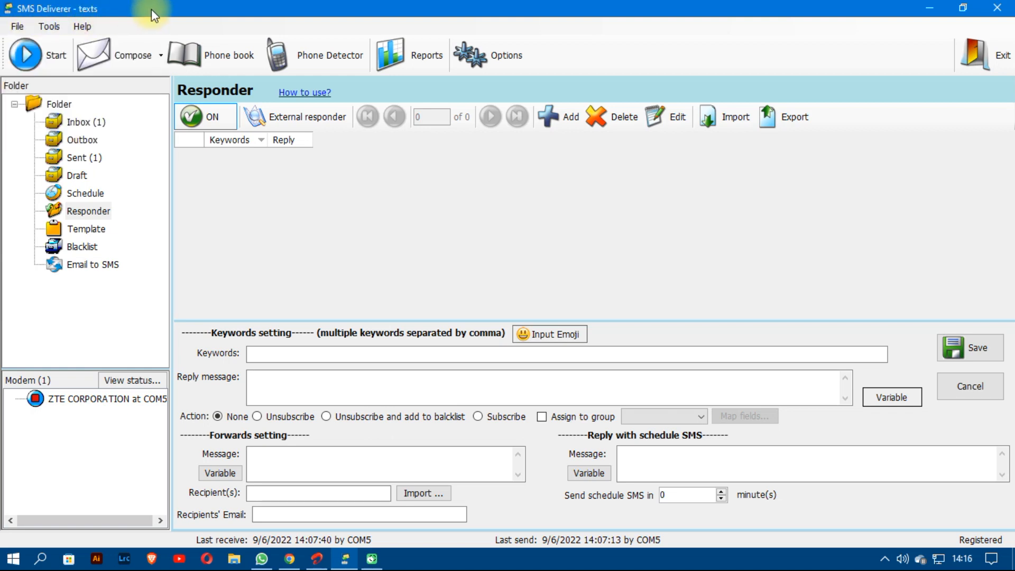
{"action": "left_click", "coordinate": [85, 121]}
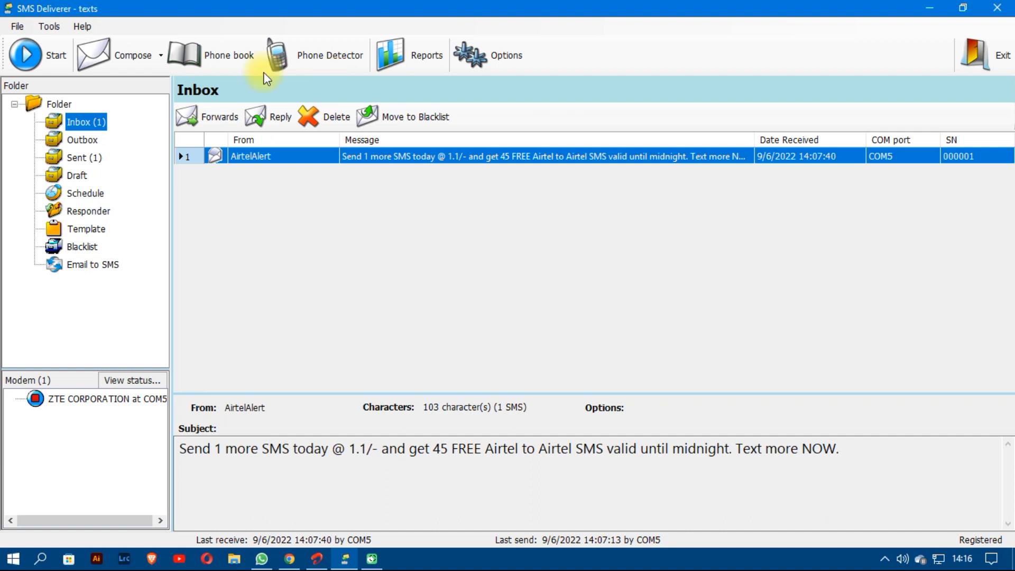
{"action": "left_click", "coordinate": [81, 26]}
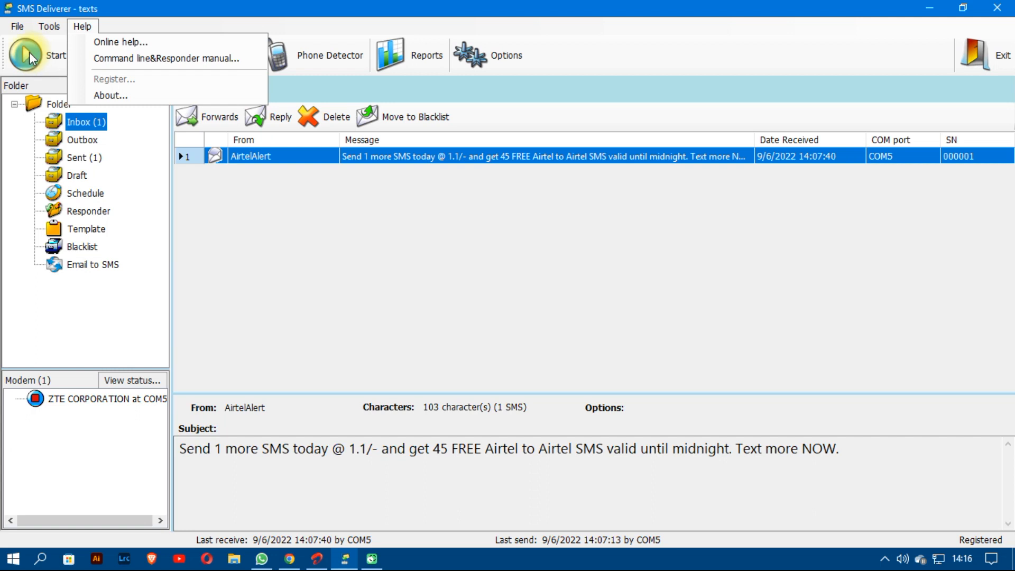
{"action": "left_click", "coordinate": [90, 24]}
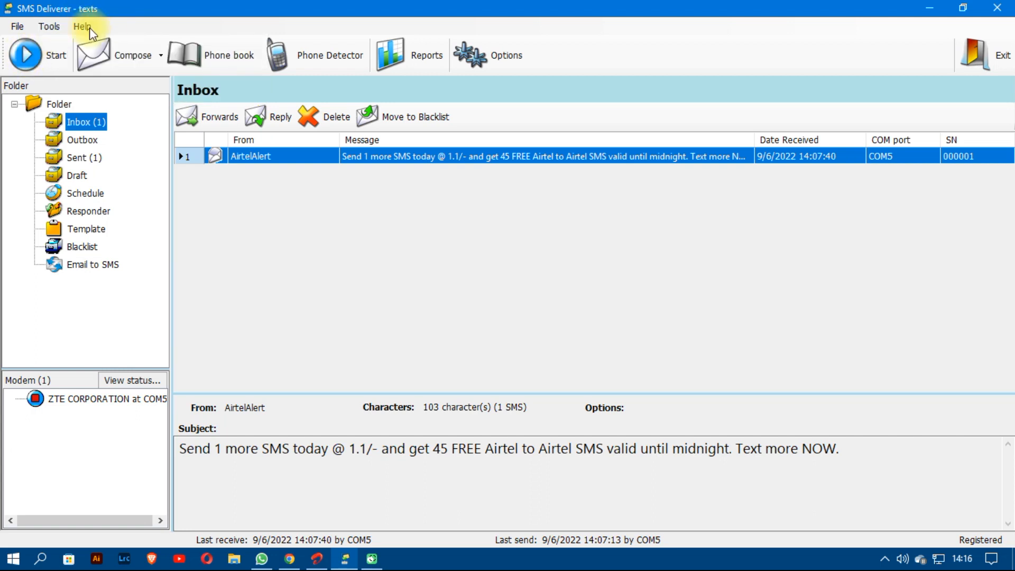
{"action": "left_click", "coordinate": [83, 26]}
{"action": "key", "text": "Escape"}
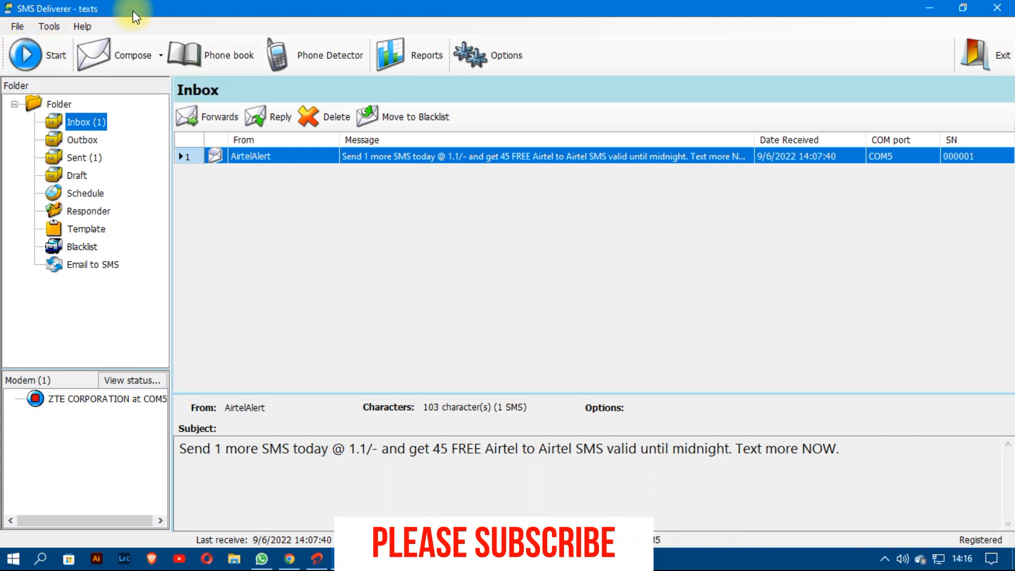
Examine the recipient number, group and message text fields of a new SMS, and close it without sending.
{"action": "left_click", "coordinate": [129, 53]}
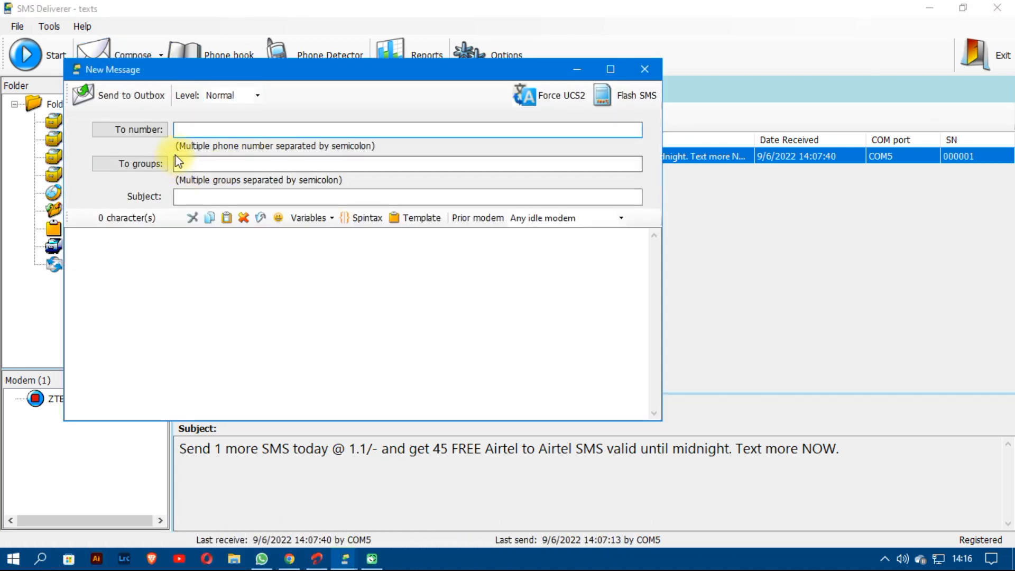
{"action": "left_click", "coordinate": [180, 262]}
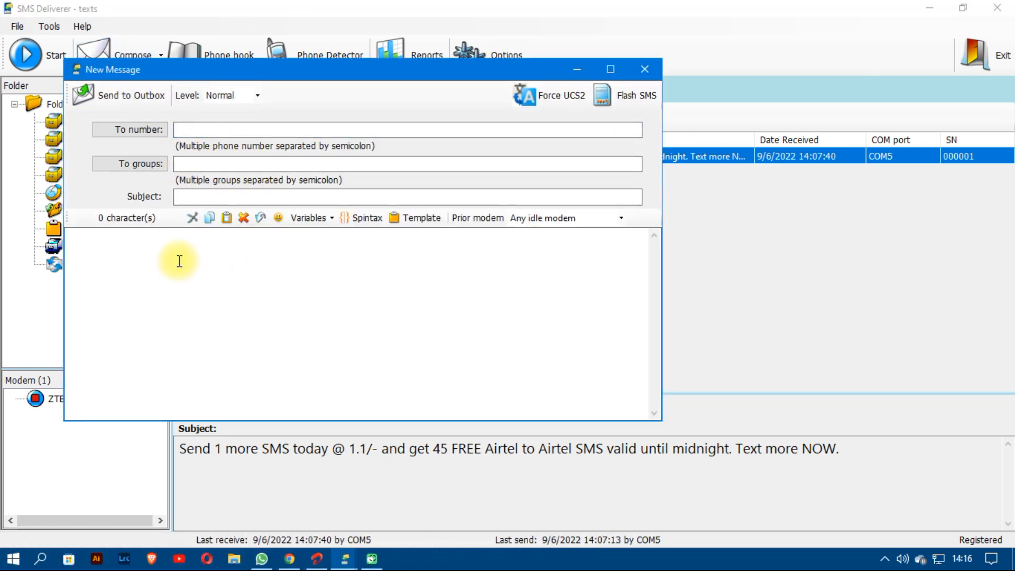
{"action": "left_click", "coordinate": [206, 164]}
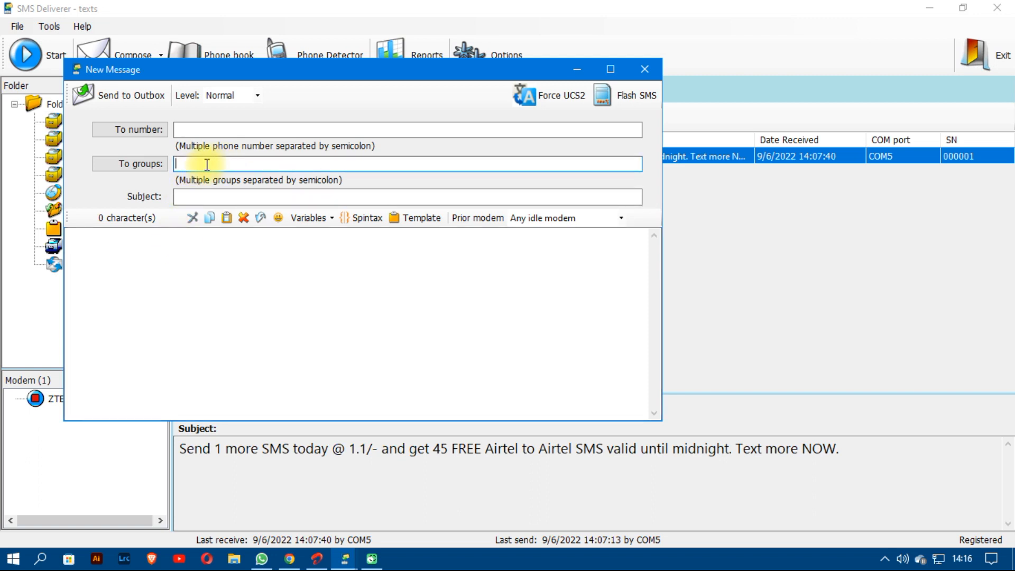
{"action": "left_click", "coordinate": [158, 165]}
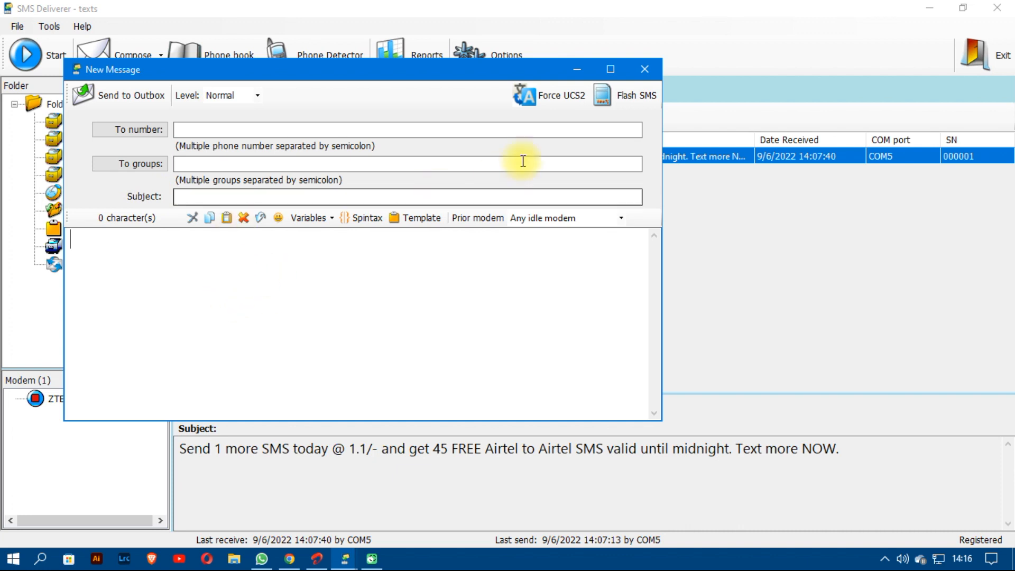
{"action": "left_click", "coordinate": [644, 69]}
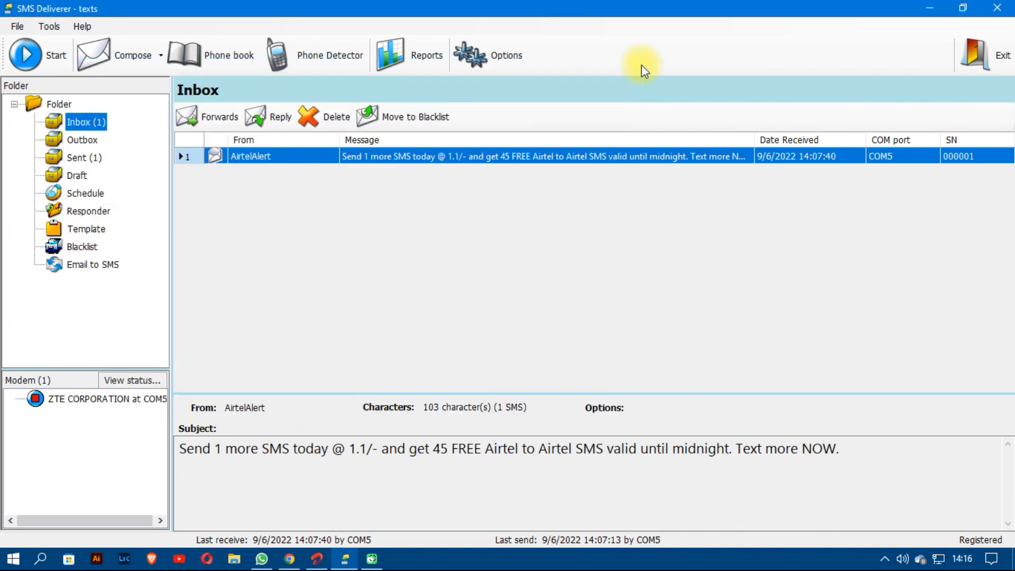
View the phone book with its groups and contacts, and close it.
{"action": "left_click", "coordinate": [230, 54]}
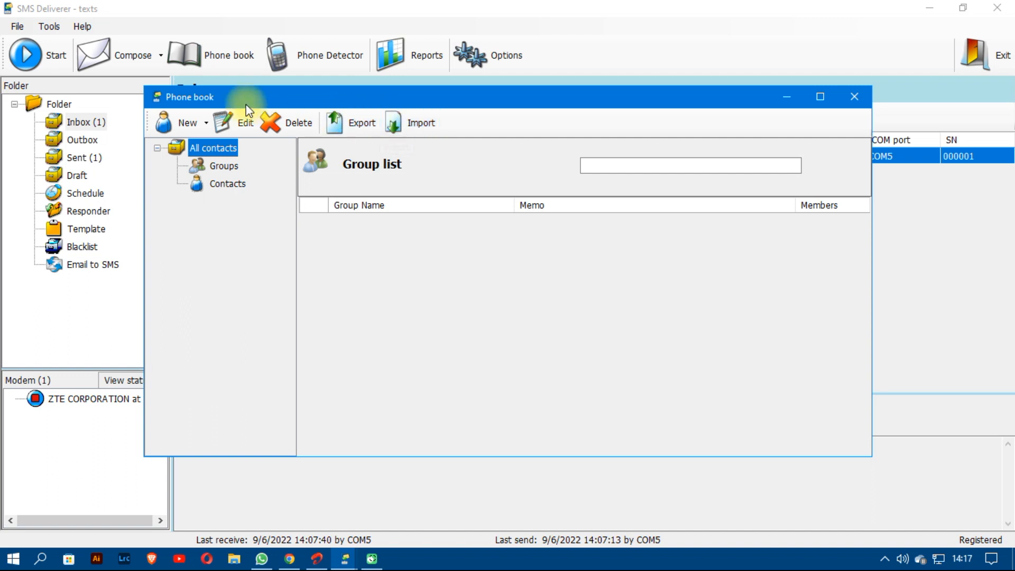
{"action": "left_click", "coordinate": [854, 96]}
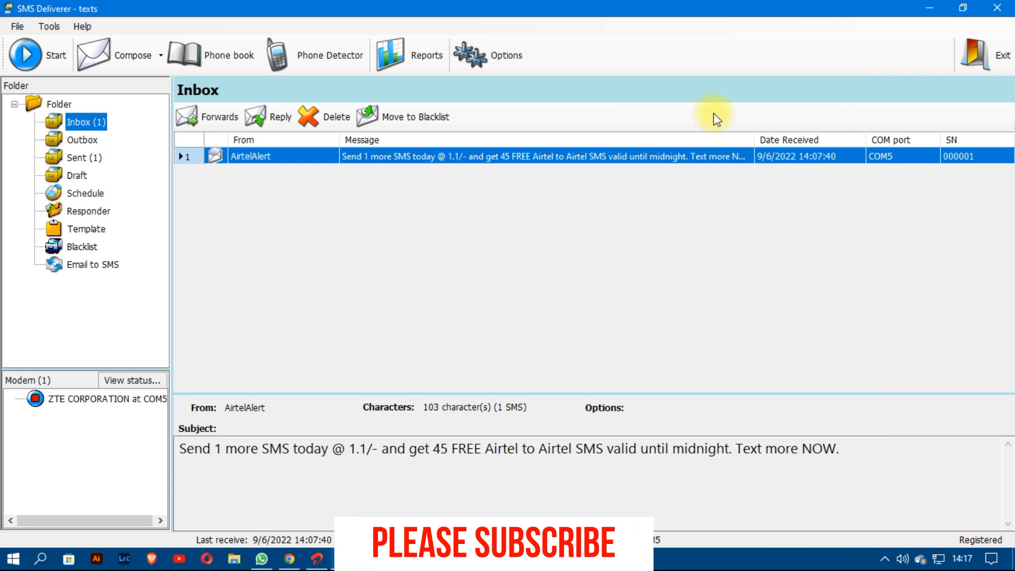
Update all ports in the Phone Detector, select the modem on COM5, and confirm the modem selection.
{"action": "left_click", "coordinate": [316, 57]}
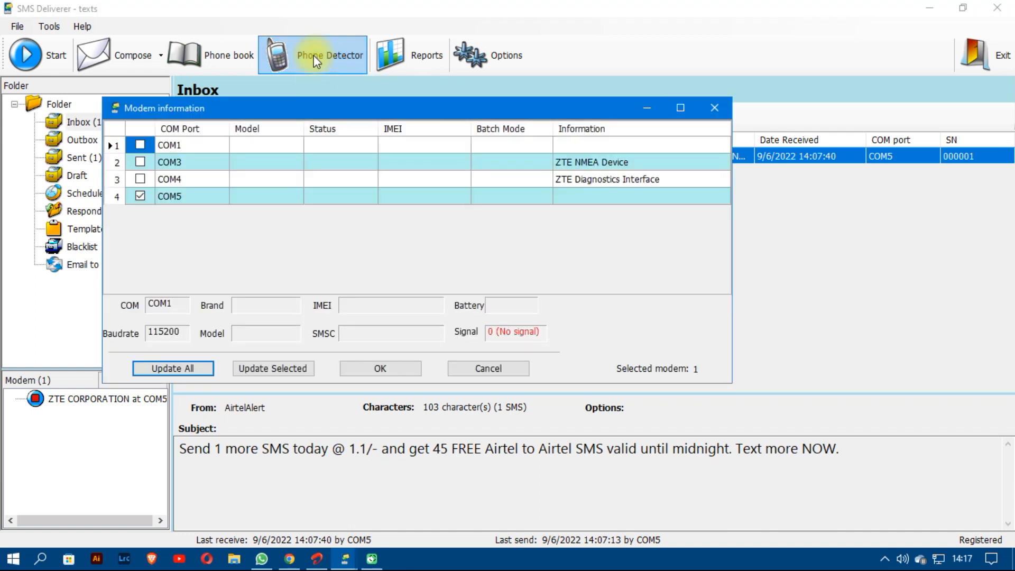
{"action": "left_click", "coordinate": [140, 197]}
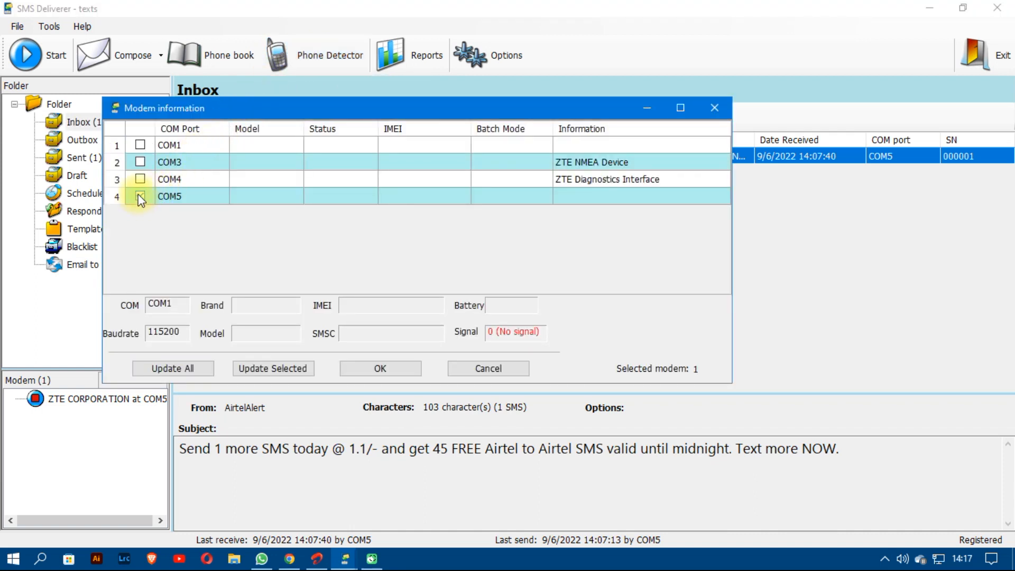
{"action": "left_click", "coordinate": [173, 368]}
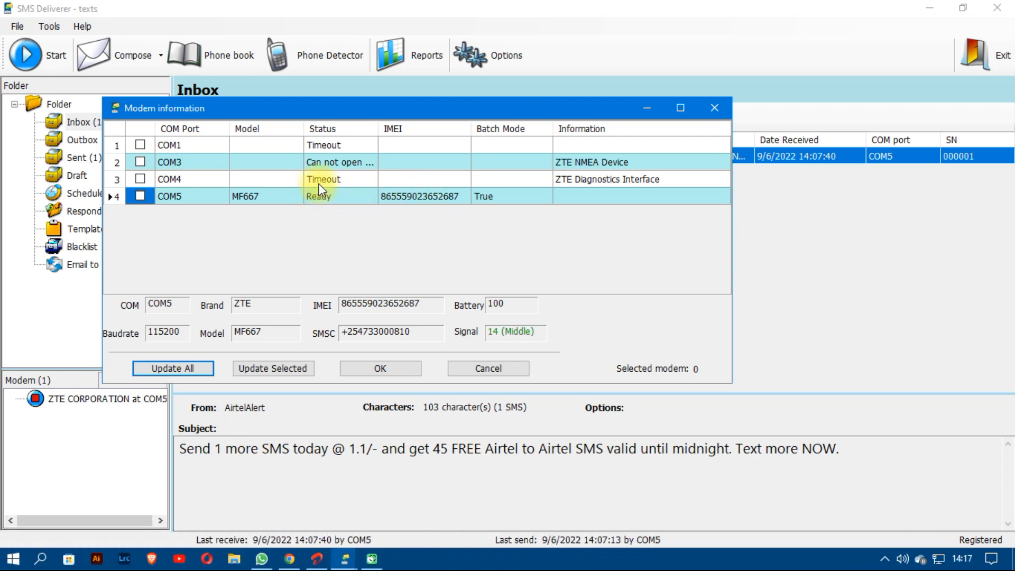
{"action": "left_click", "coordinate": [140, 196]}
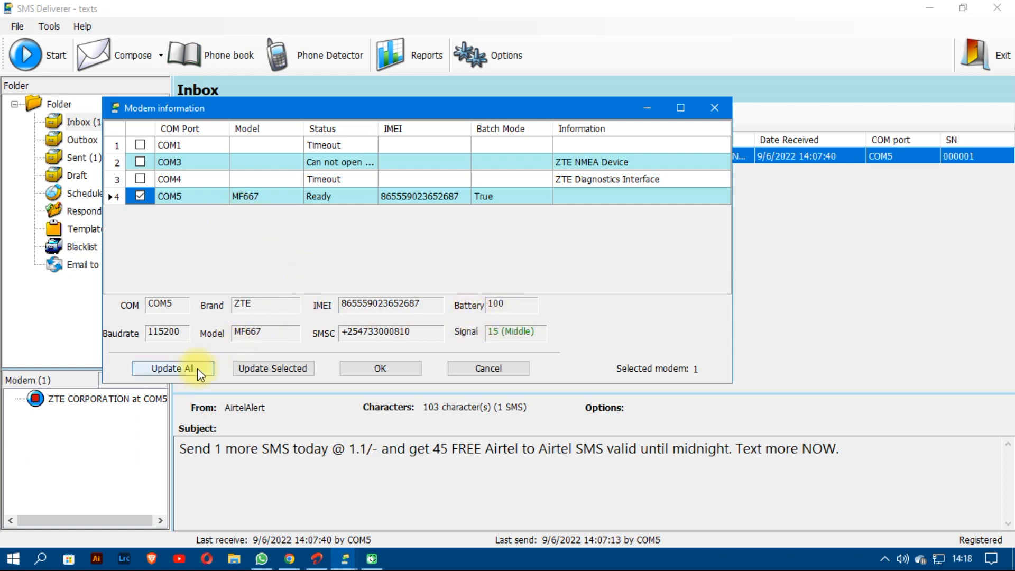
{"action": "left_click", "coordinate": [262, 369]}
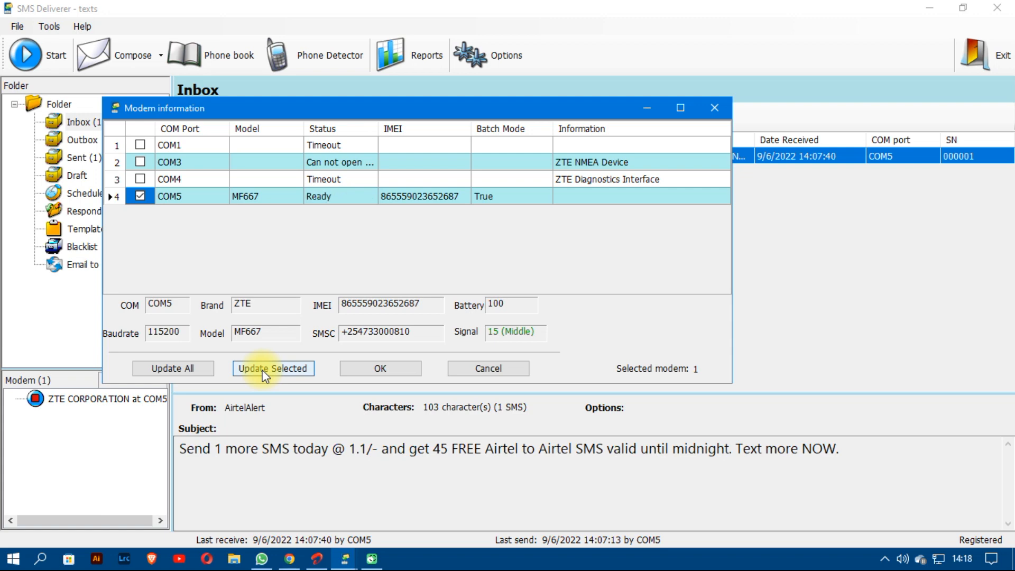
{"action": "left_click", "coordinate": [394, 368]}
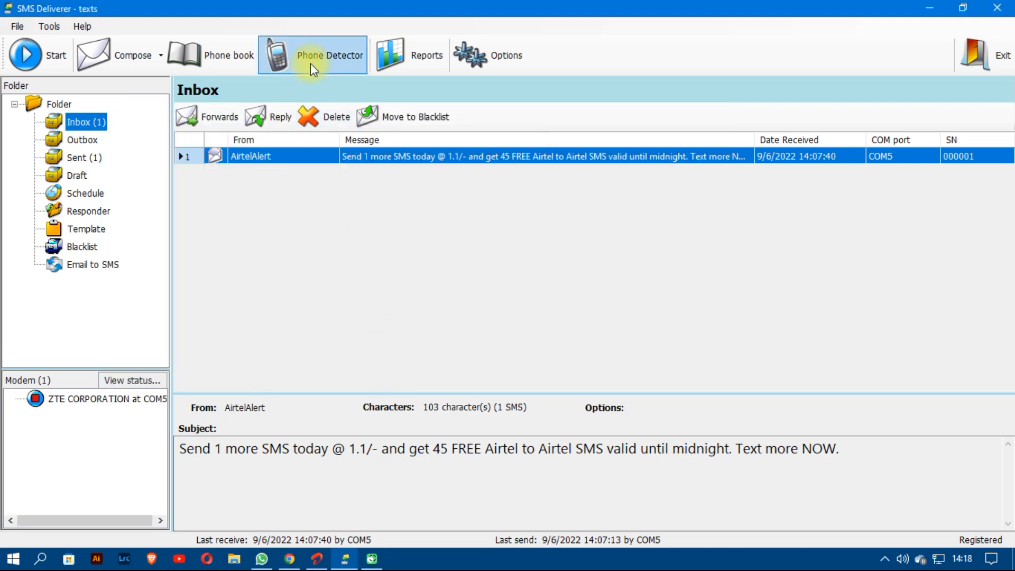
Examine the history report's type and date range options without running a query, and close the report window.
{"action": "left_click", "coordinate": [405, 52]}
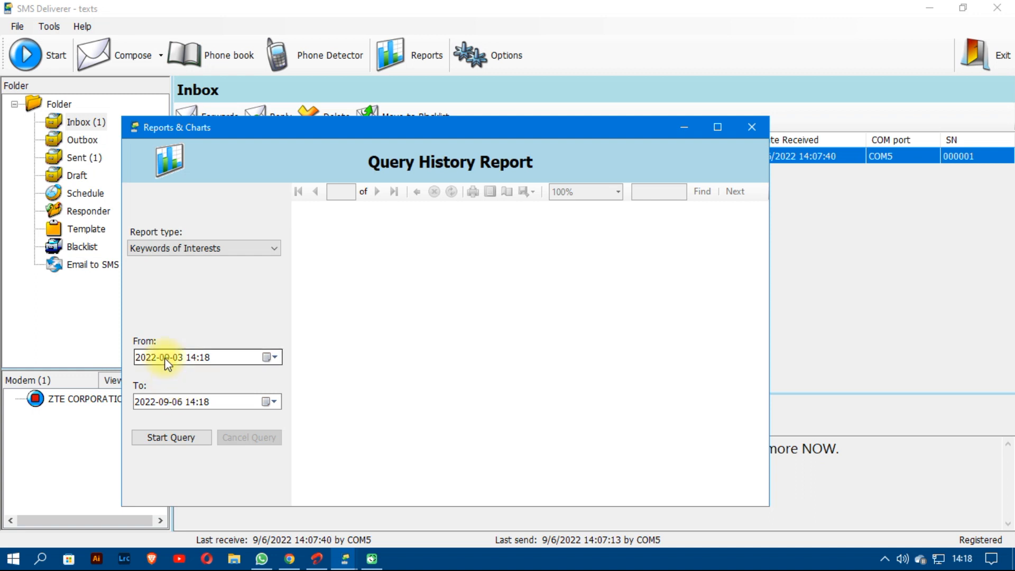
{"action": "left_click", "coordinate": [268, 401]}
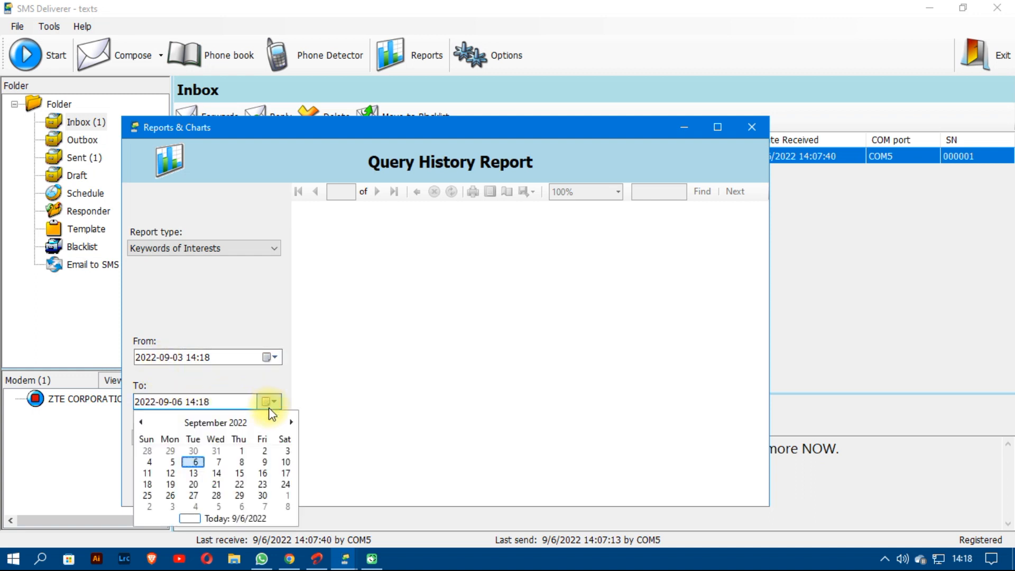
{"action": "left_click", "coordinate": [238, 337]}
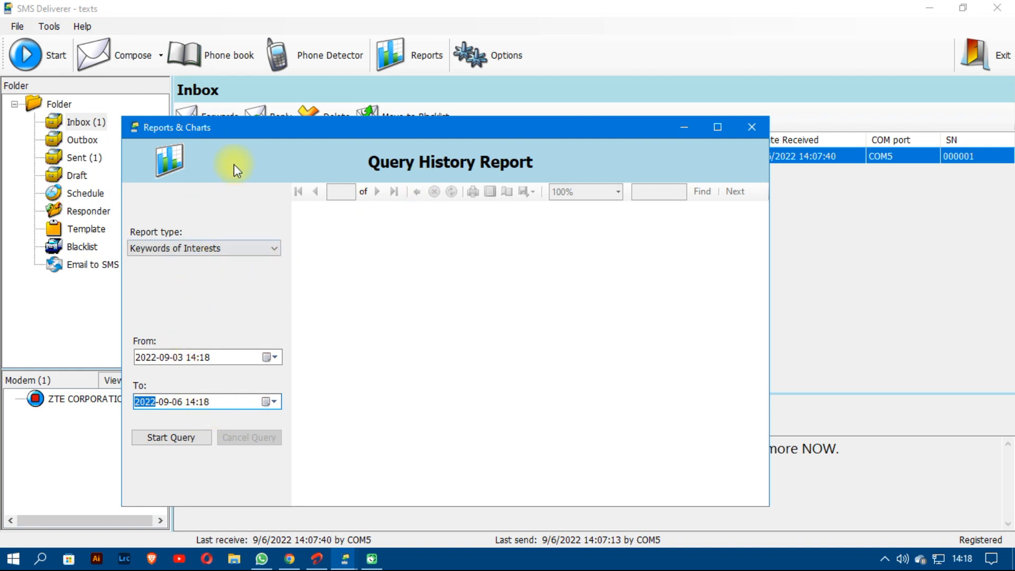
{"action": "left_click", "coordinate": [751, 127]}
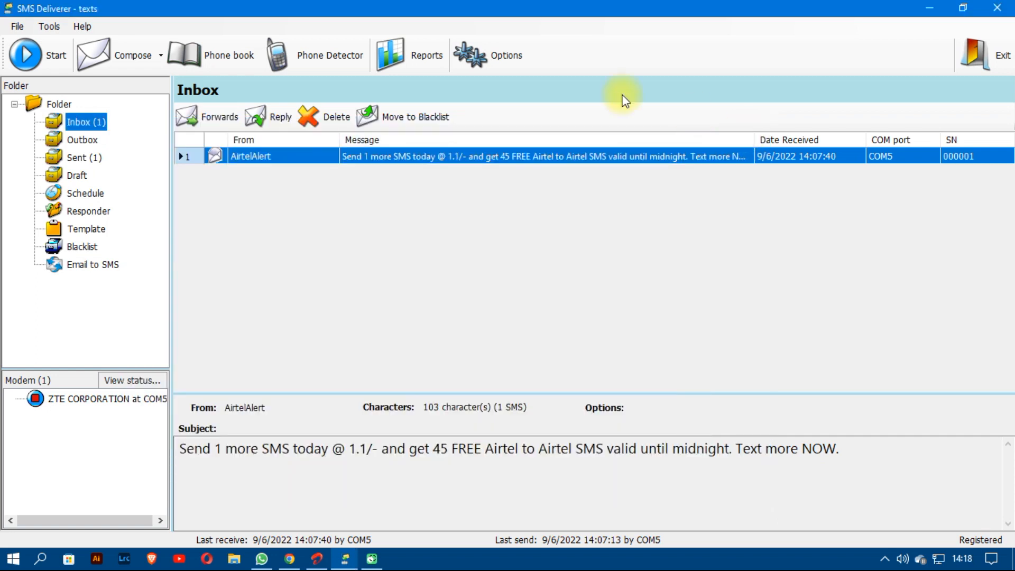
Set the local country code to +254 in the general options, and switch the country code prefix option on and back off.
{"action": "left_click", "coordinate": [490, 55]}
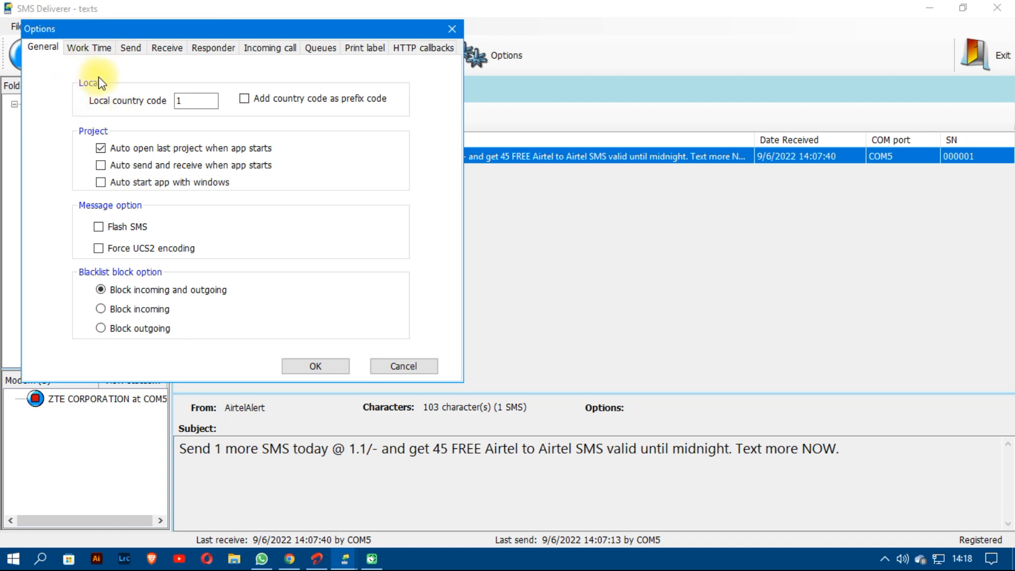
{"action": "left_click", "coordinate": [181, 101]}
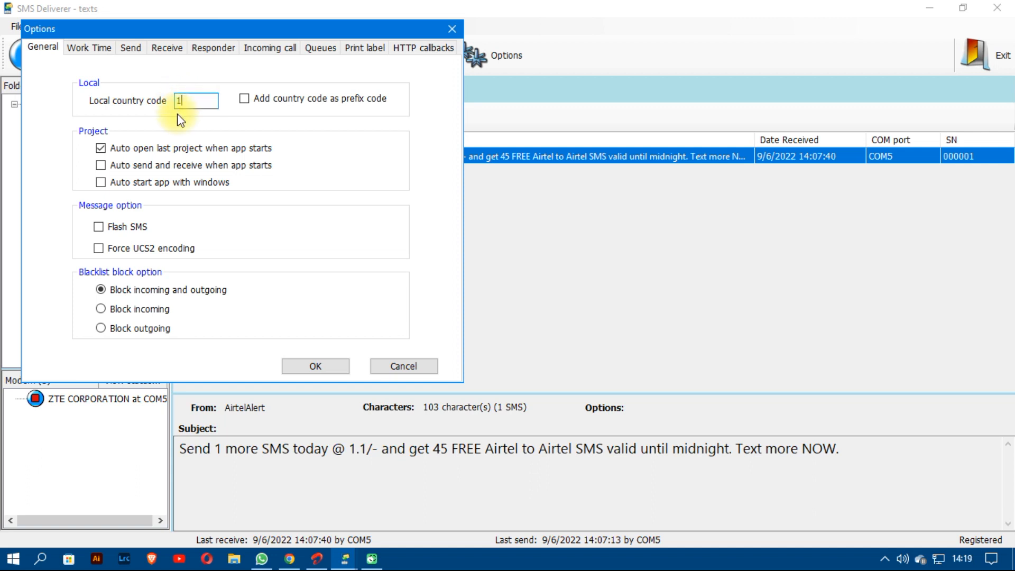
{"action": "key", "text": "BackSpace"}
{"action": "type", "text": "+"}
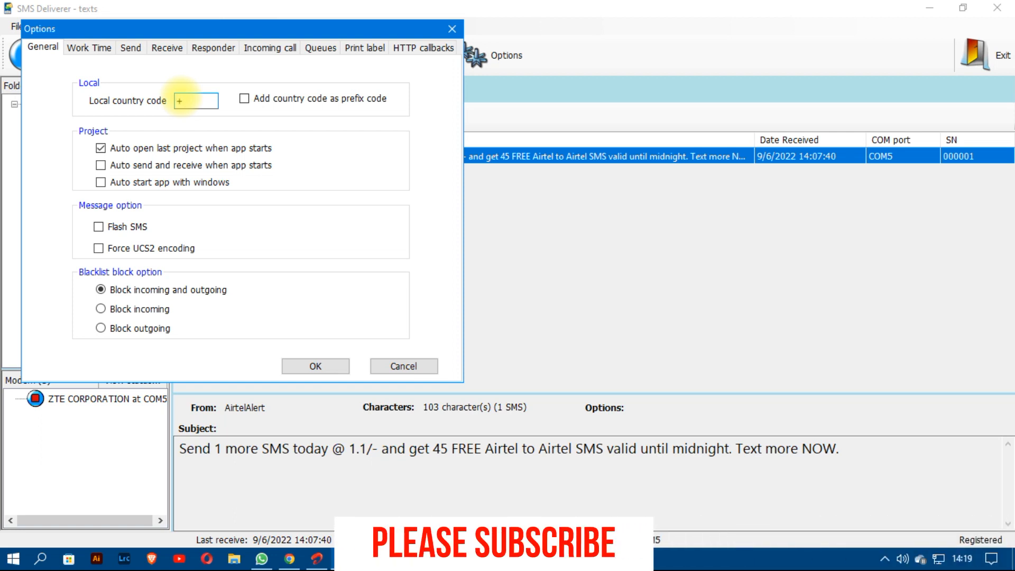
{"action": "type", "text": "254"}
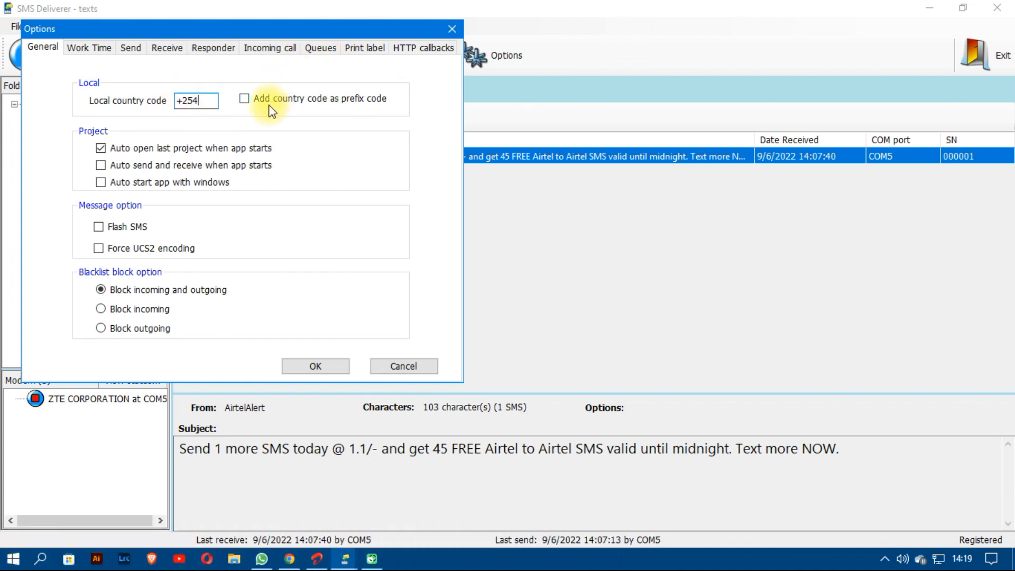
{"action": "left_click", "coordinate": [247, 100]}
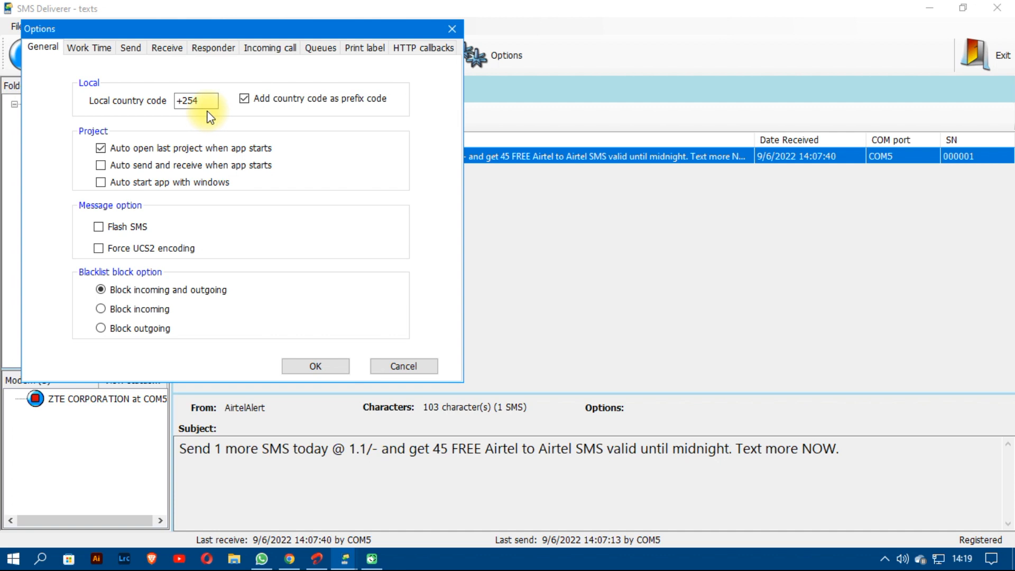
{"action": "left_click", "coordinate": [244, 99]}
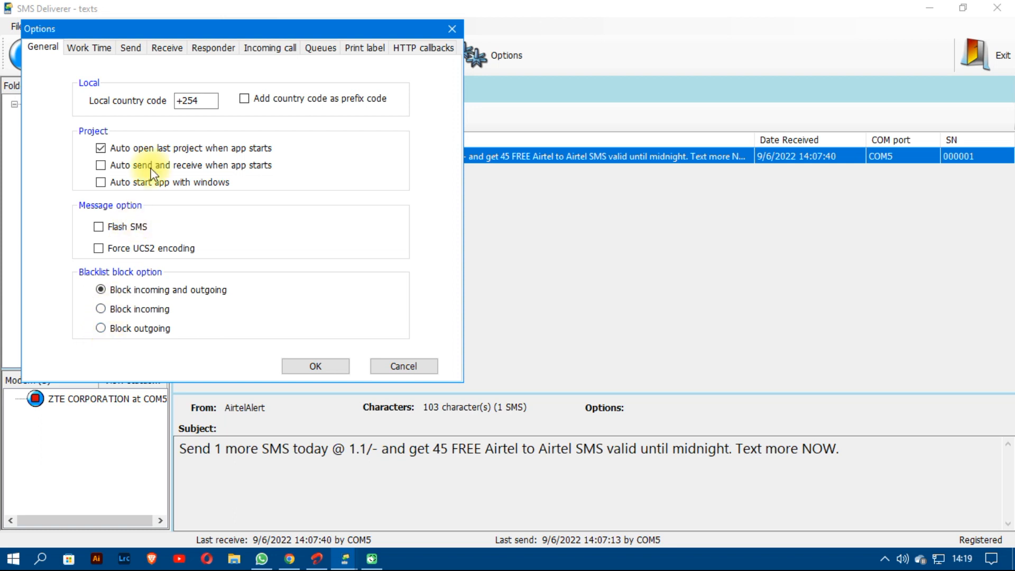
Restrict message sending to the specified work time range in the options.
{"action": "left_click", "coordinate": [88, 47]}
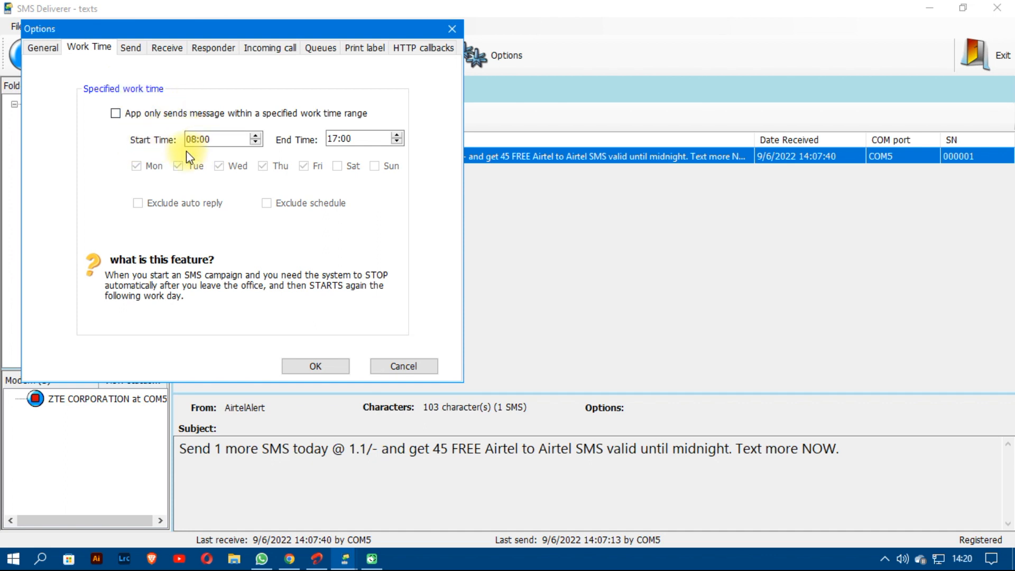
{"action": "left_click", "coordinate": [115, 113]}
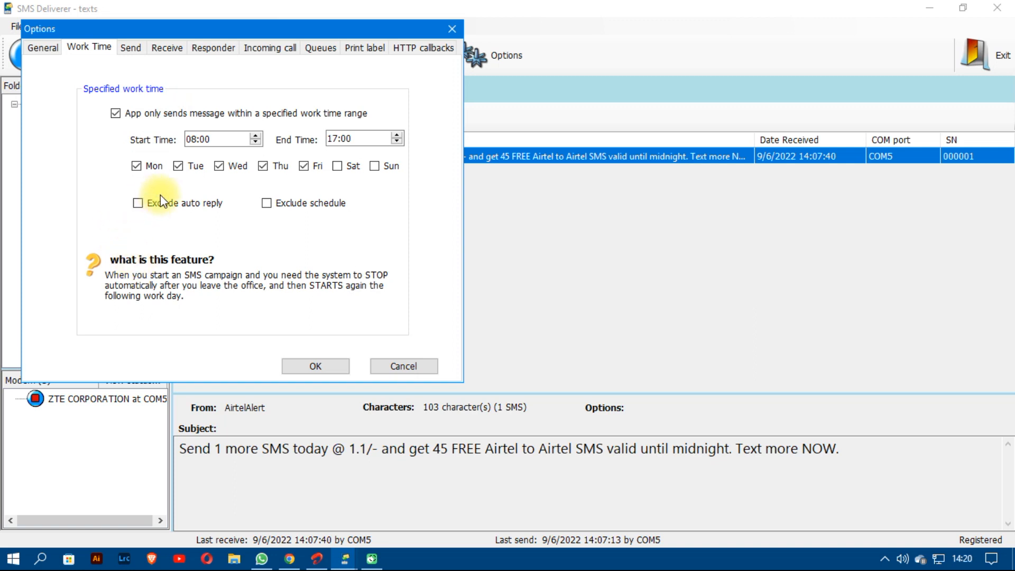
Set the SMS validity period to 21 hours in the send options.
{"action": "left_click", "coordinate": [132, 47]}
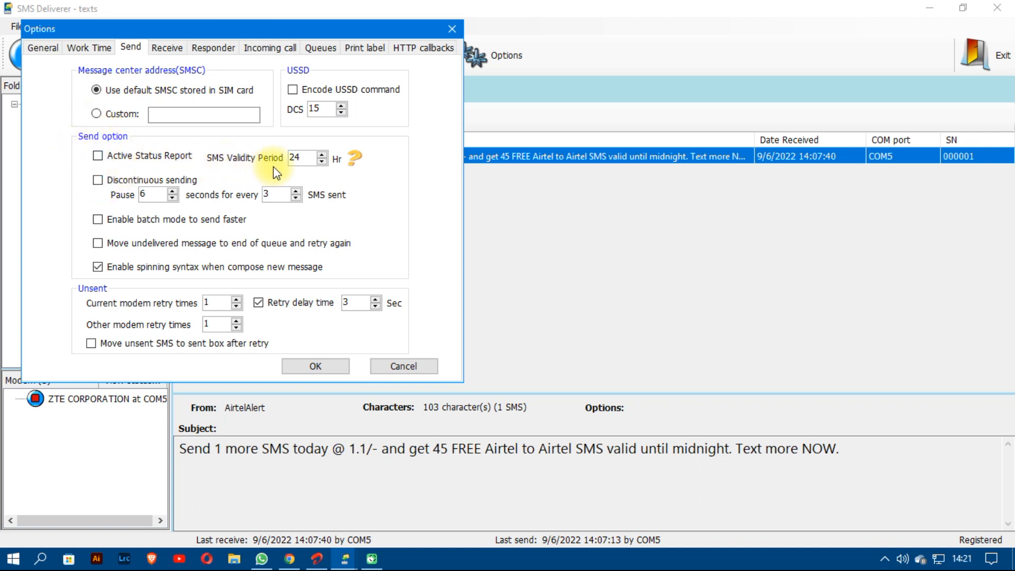
{"action": "left_click", "coordinate": [322, 162]}
{"action": "left_click", "coordinate": [321, 162]}
{"action": "left_click", "coordinate": [321, 161]}
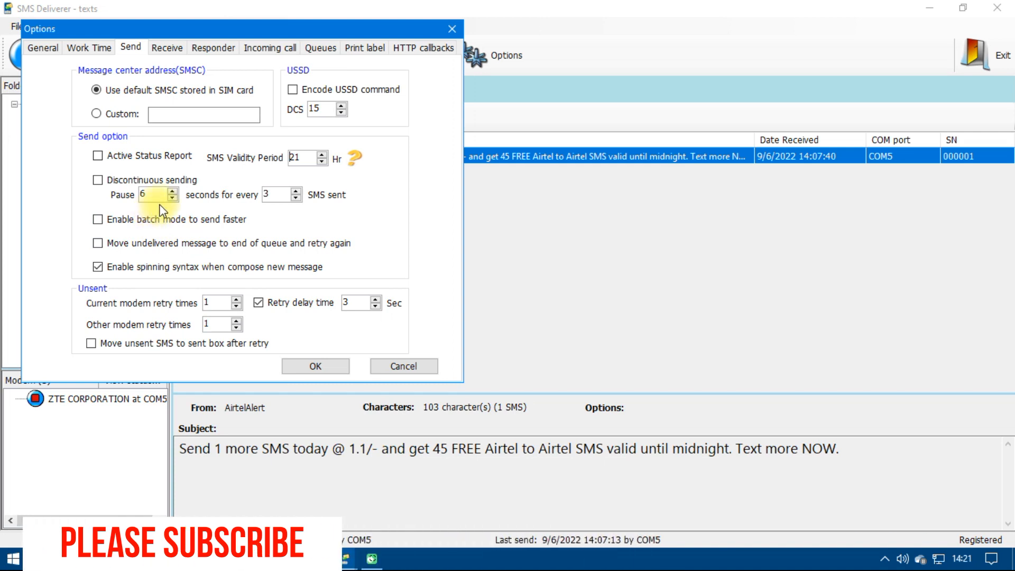
Examine the receive options, including the receiving interval and SMS forwarding, switching email notification for any received message on and back off.
{"action": "left_click", "coordinate": [175, 51]}
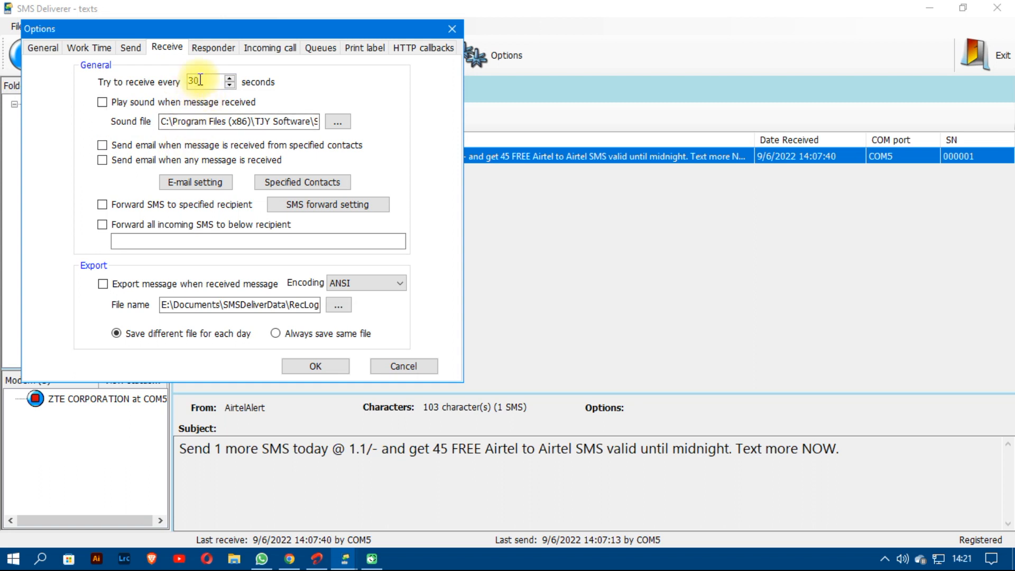
{"action": "left_click_drag", "start_coordinate": [200, 80], "coordinate": [190, 82]}
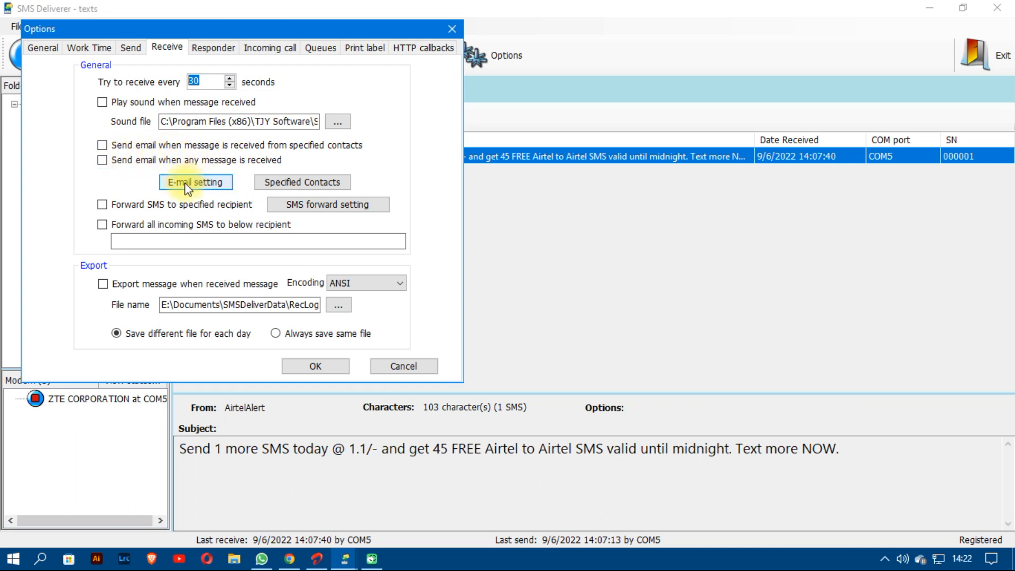
{"action": "left_click", "coordinate": [102, 160]}
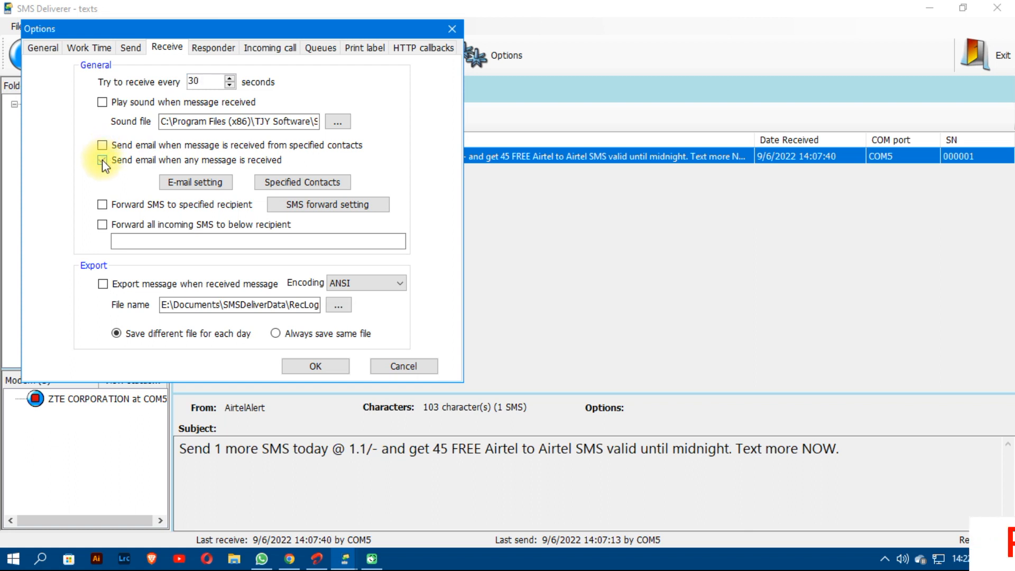
{"action": "left_click", "coordinate": [102, 160]}
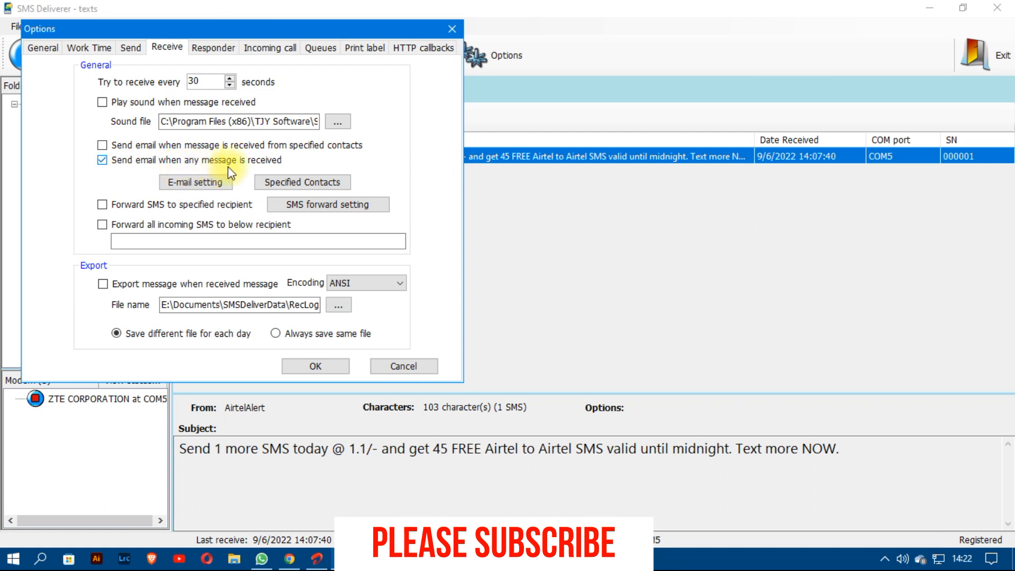
{"action": "left_click", "coordinate": [178, 244]}
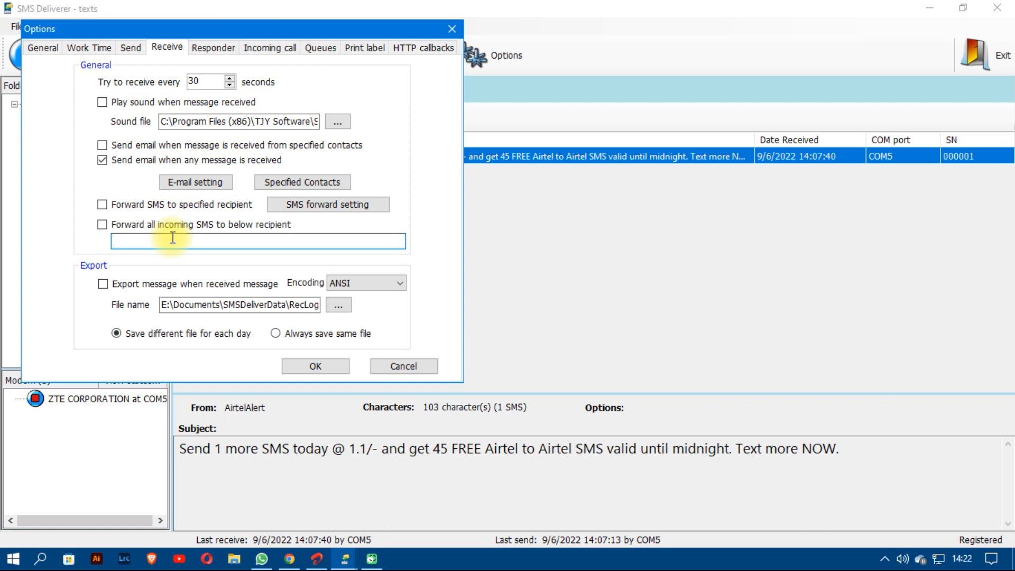
{"action": "left_click", "coordinate": [103, 145]}
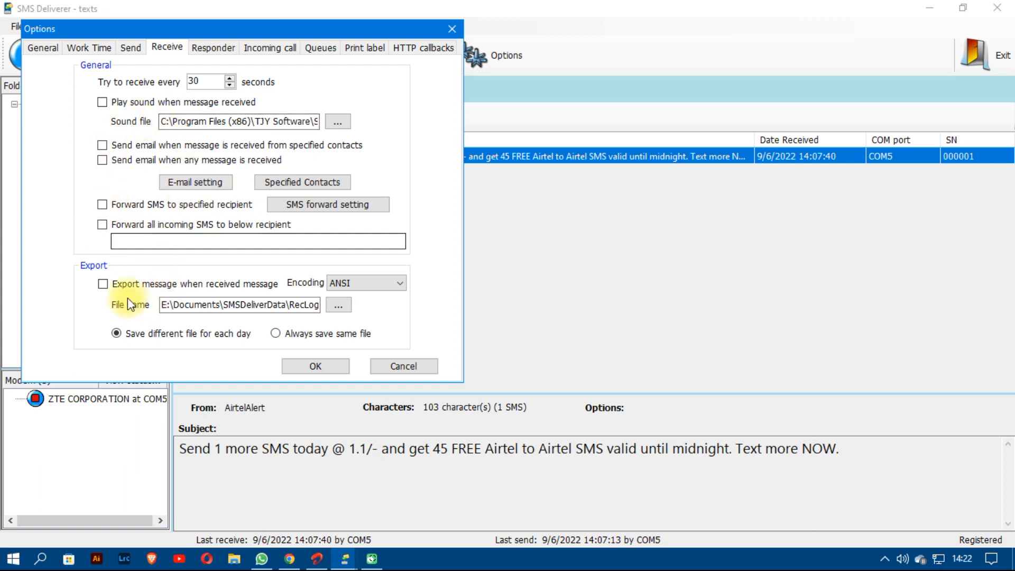
Examine the auto-responder options, including keyword matching and the predefined message for unmatched keywords.
{"action": "left_click", "coordinate": [209, 53]}
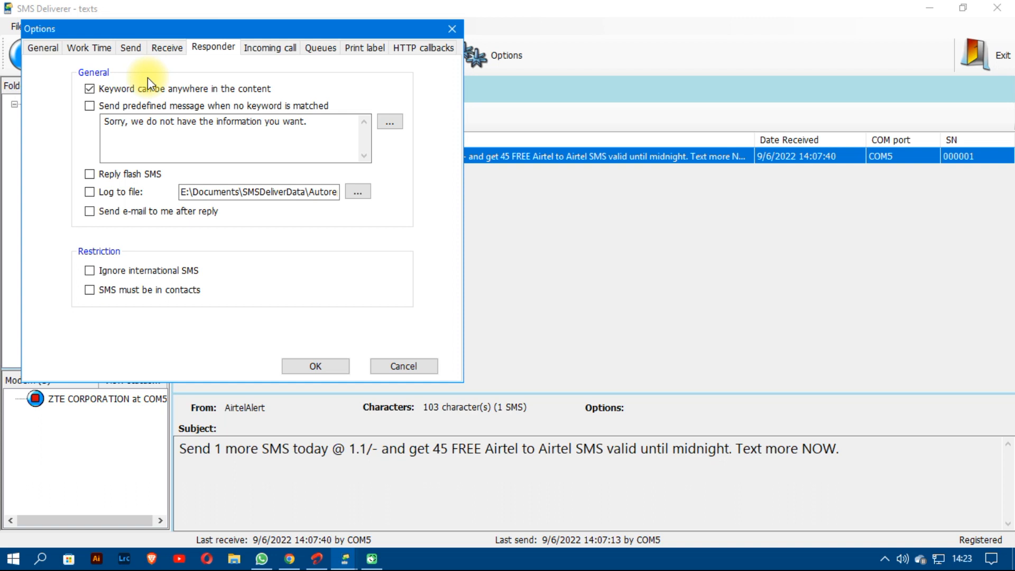
{"action": "left_click_drag", "start_coordinate": [152, 31], "coordinate": [186, 30]}
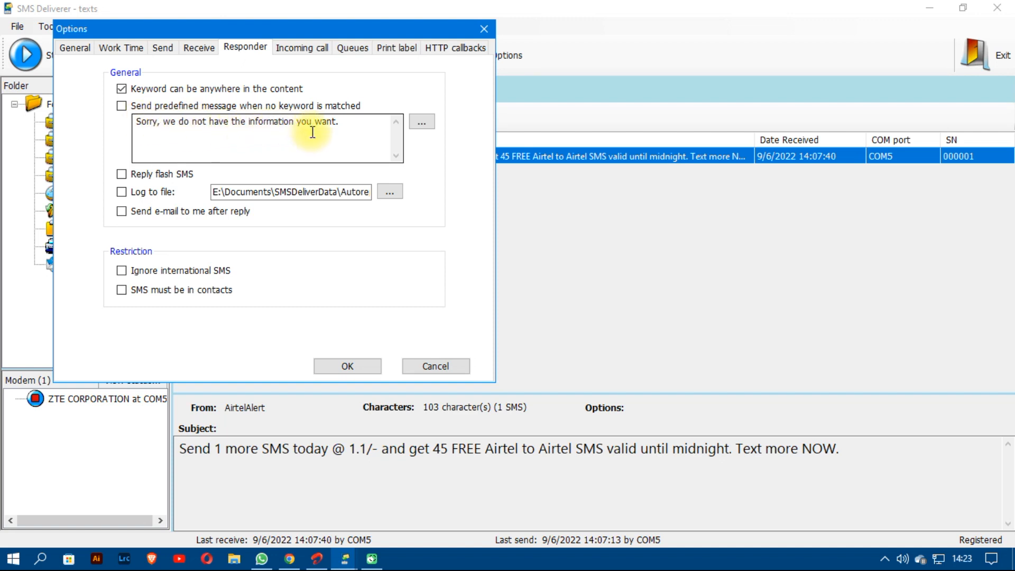
{"action": "left_click_drag", "start_coordinate": [344, 125], "coordinate": [139, 124]}
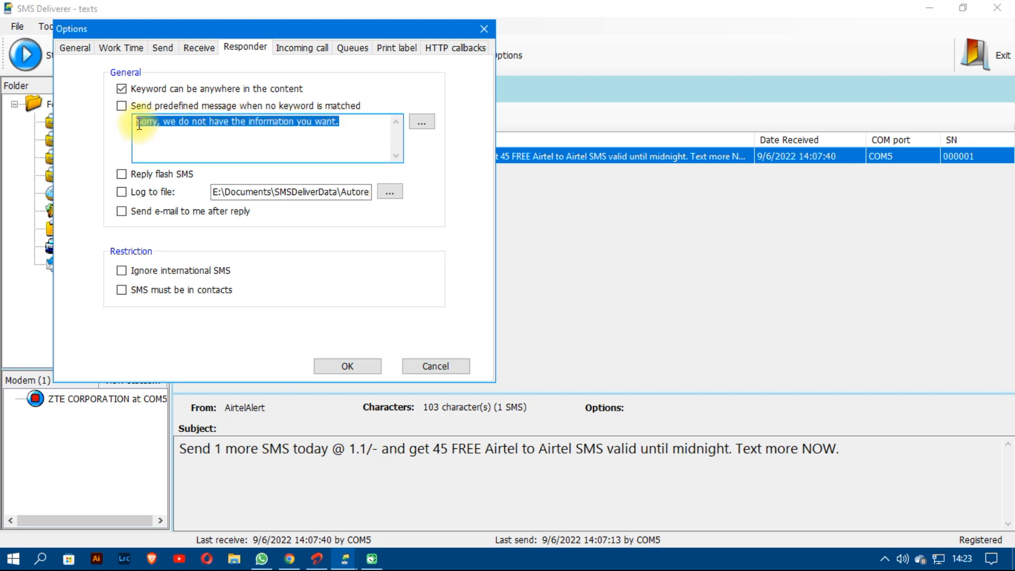
{"action": "left_click", "coordinate": [170, 127]}
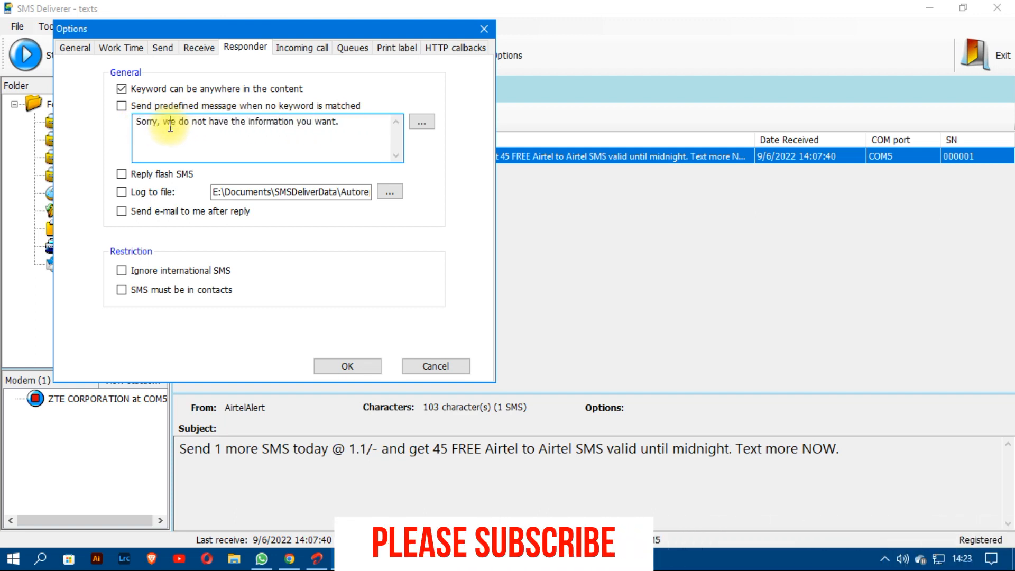
Move the Options window aside and examine the Responder folder's keyword and reply message settings without adding a responder.
{"action": "left_click_drag", "start_coordinate": [162, 32], "coordinate": [471, 79]}
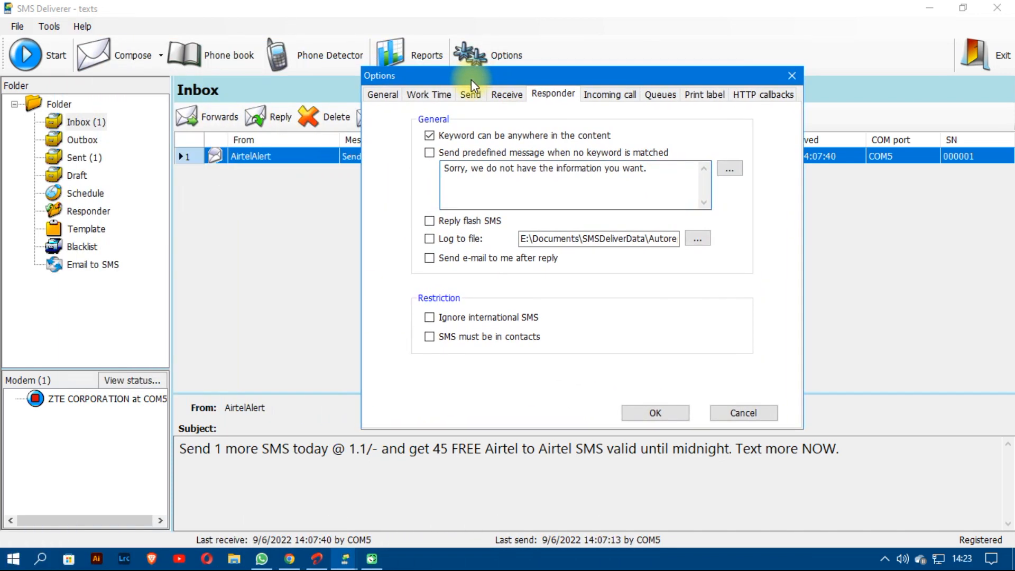
{"action": "left_click", "coordinate": [93, 210]}
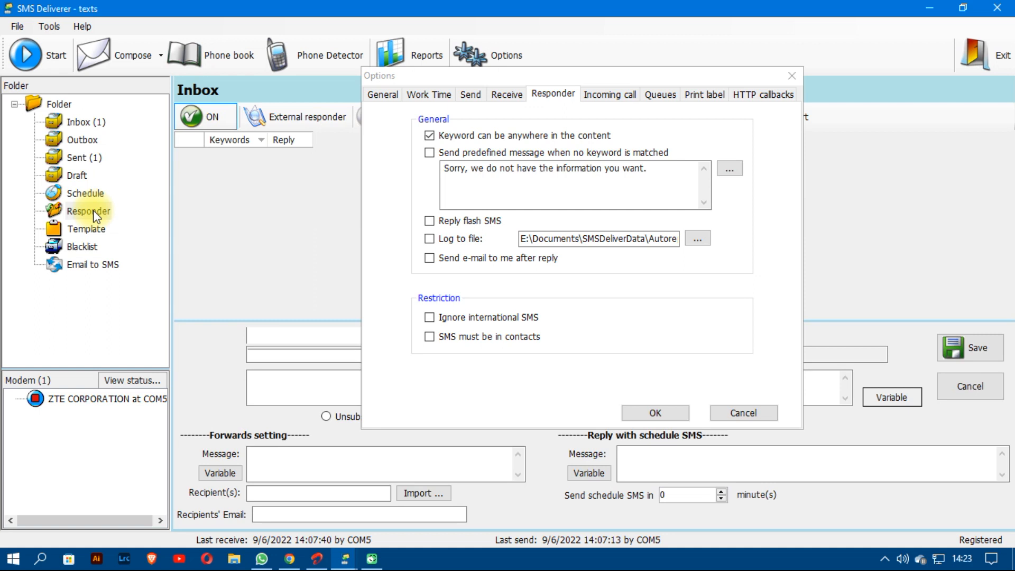
{"action": "left_click_drag", "start_coordinate": [422, 75], "coordinate": [699, 83]}
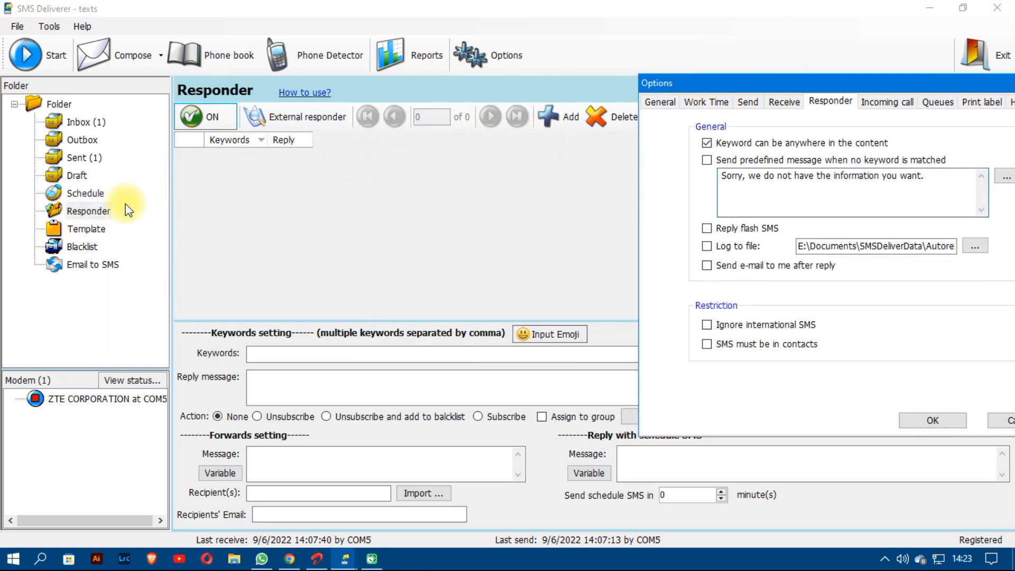
{"action": "left_click", "coordinate": [96, 211]}
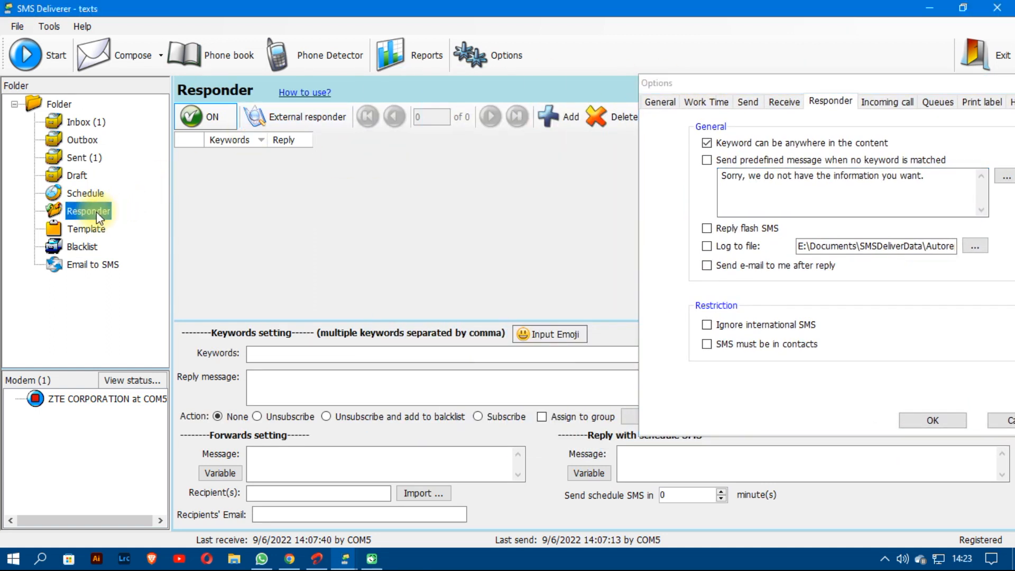
{"action": "left_click", "coordinate": [283, 353]}
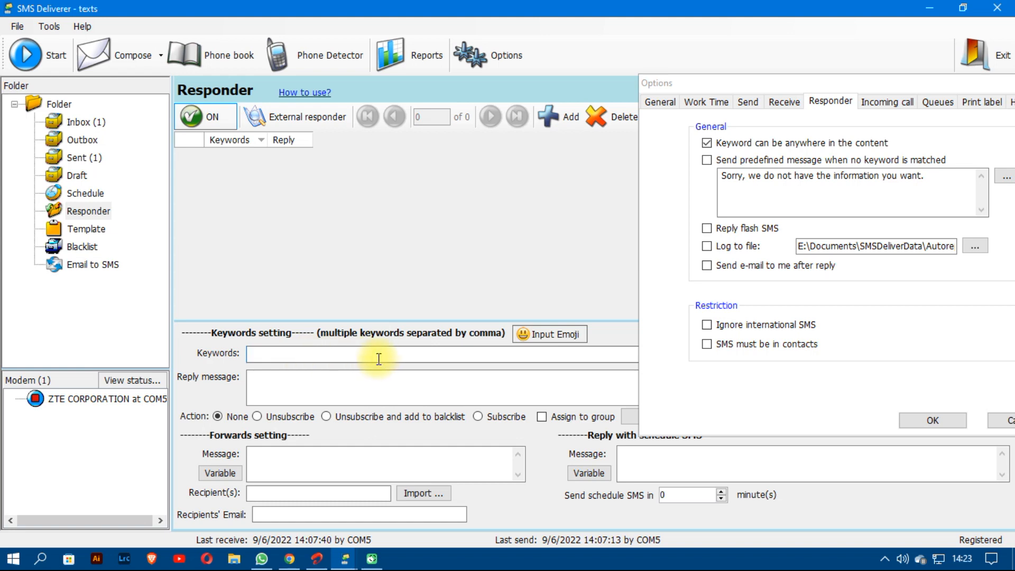
{"action": "left_click", "coordinate": [544, 338]}
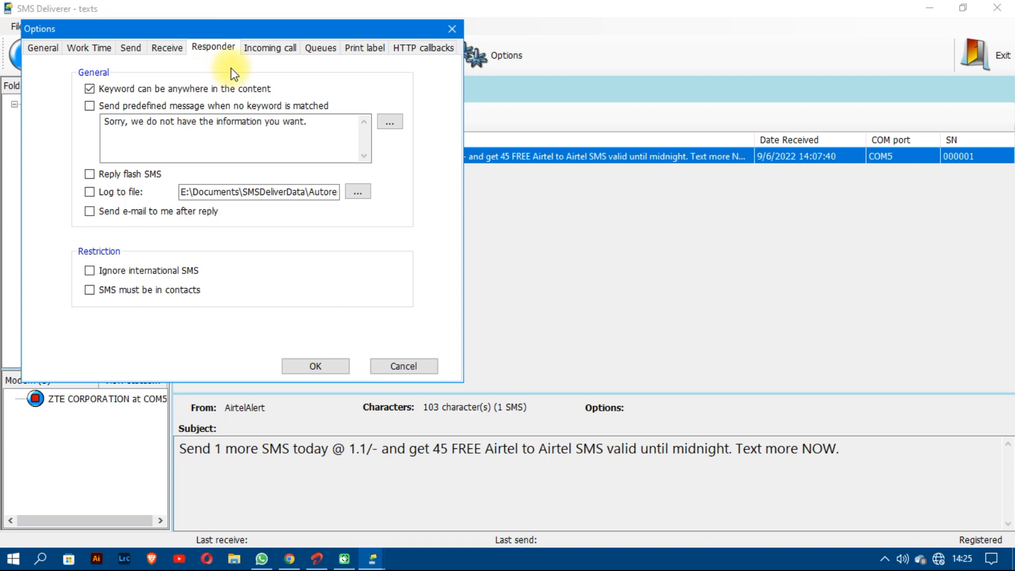
Examine the incoming call options for hanging up, email and auto reply, and close the Options window.
{"action": "left_click", "coordinate": [267, 50]}
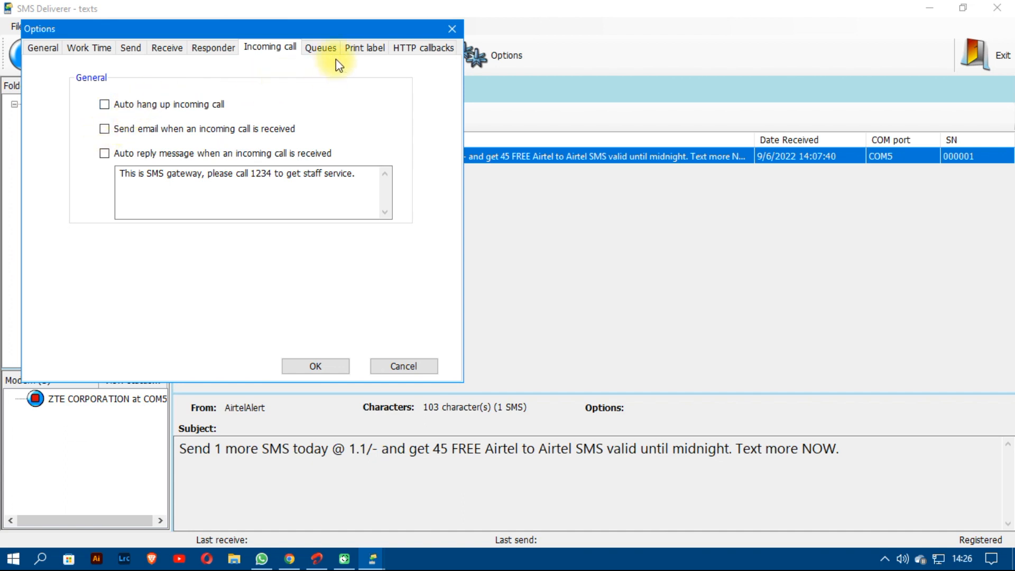
{"action": "left_click", "coordinate": [451, 31]}
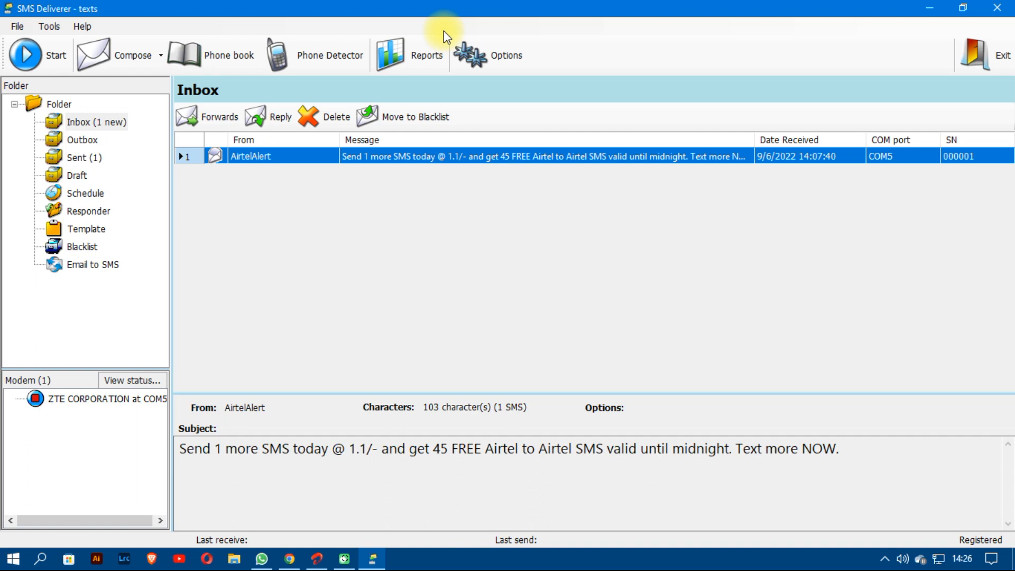
Detect all connected modems, keep the COM5 modem selected, refresh its information and accept the selection.
{"action": "left_click", "coordinate": [310, 55]}
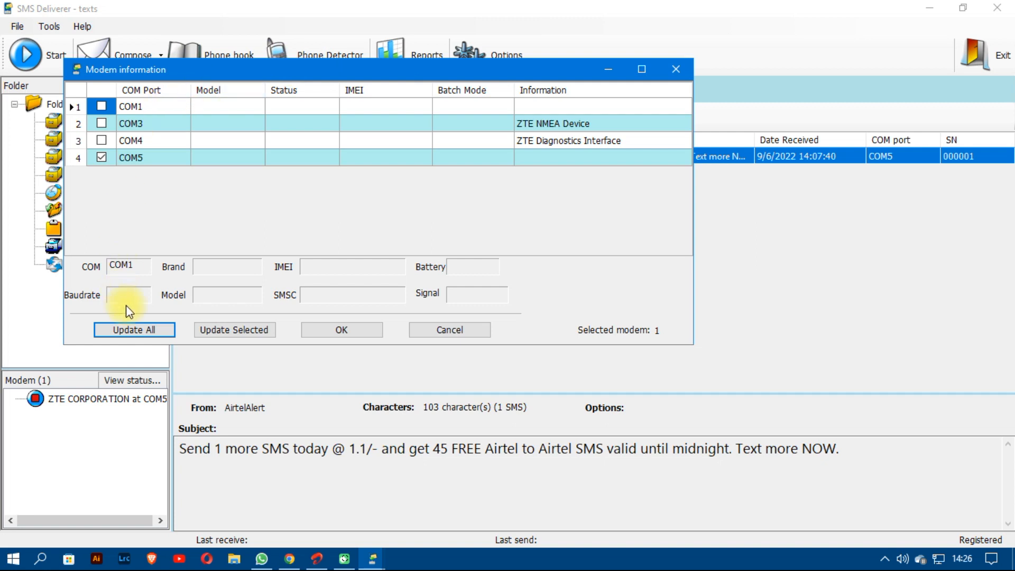
{"action": "left_click", "coordinate": [135, 330]}
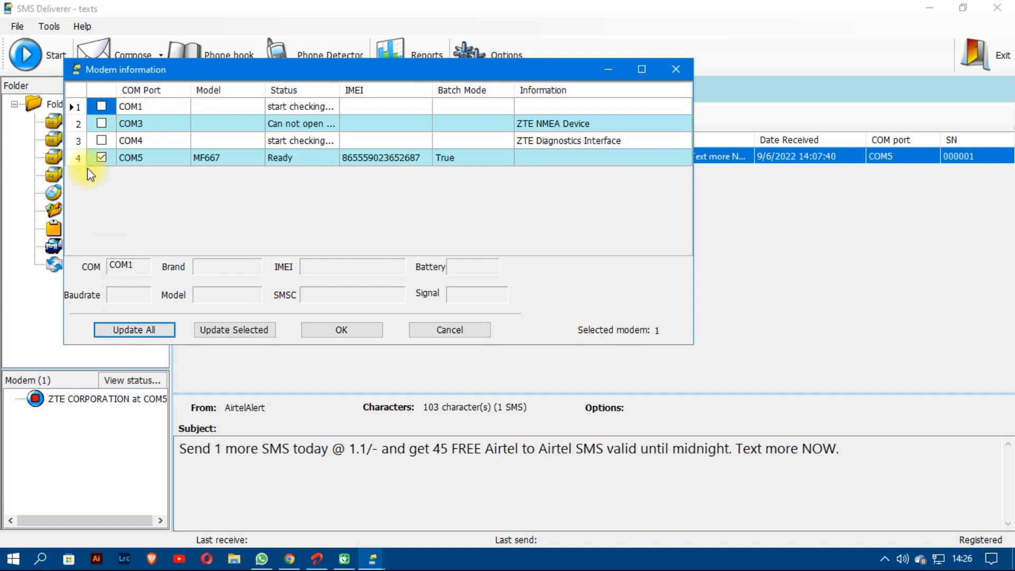
{"action": "left_click", "coordinate": [101, 157]}
{"action": "left_click", "coordinate": [102, 158]}
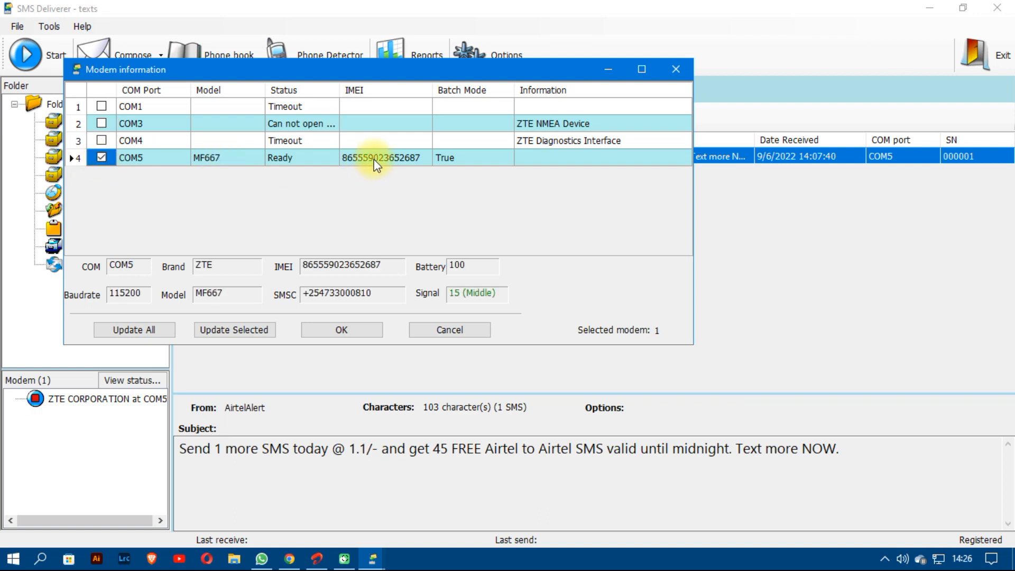
{"action": "left_click", "coordinate": [245, 329]}
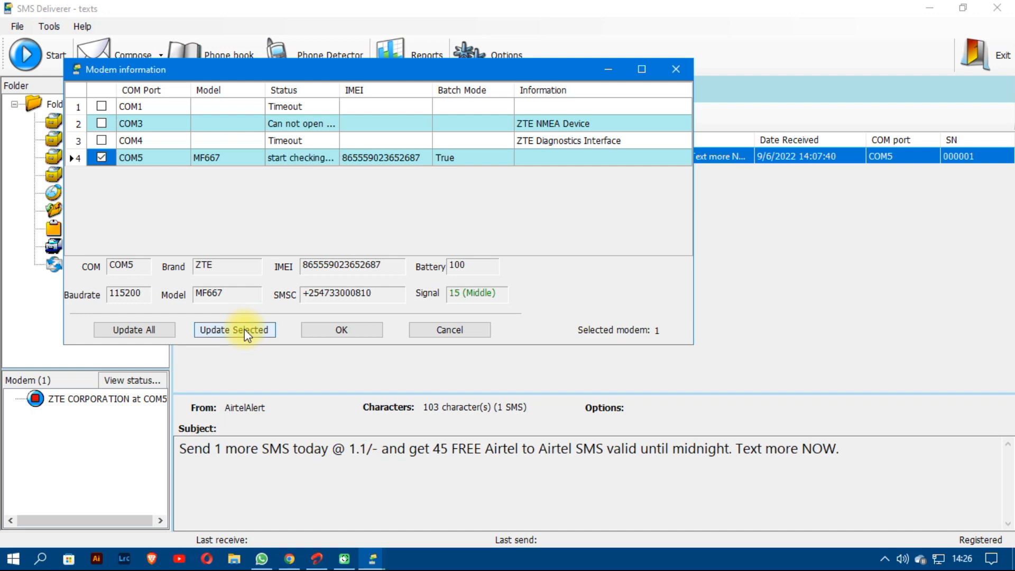
{"action": "left_click", "coordinate": [341, 331]}
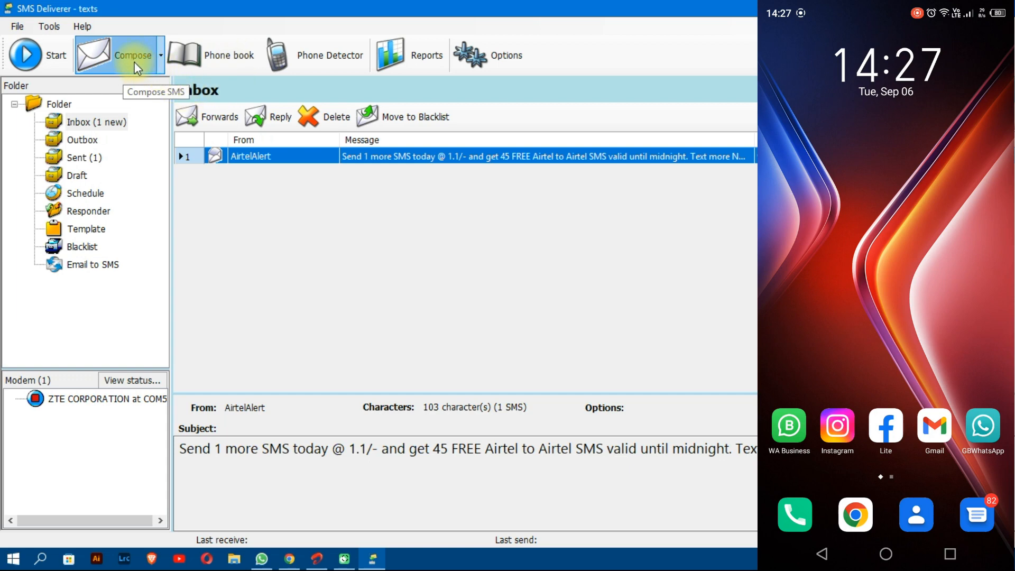
Start a new SMS and enter the recipient's phone number.
{"action": "left_click", "coordinate": [135, 62]}
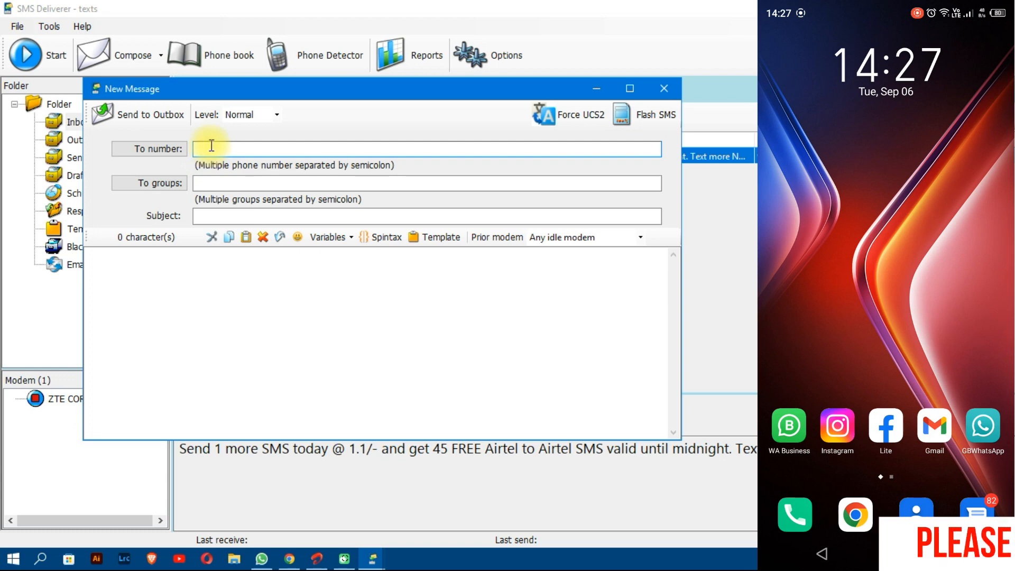
{"action": "type", "text": "07"}
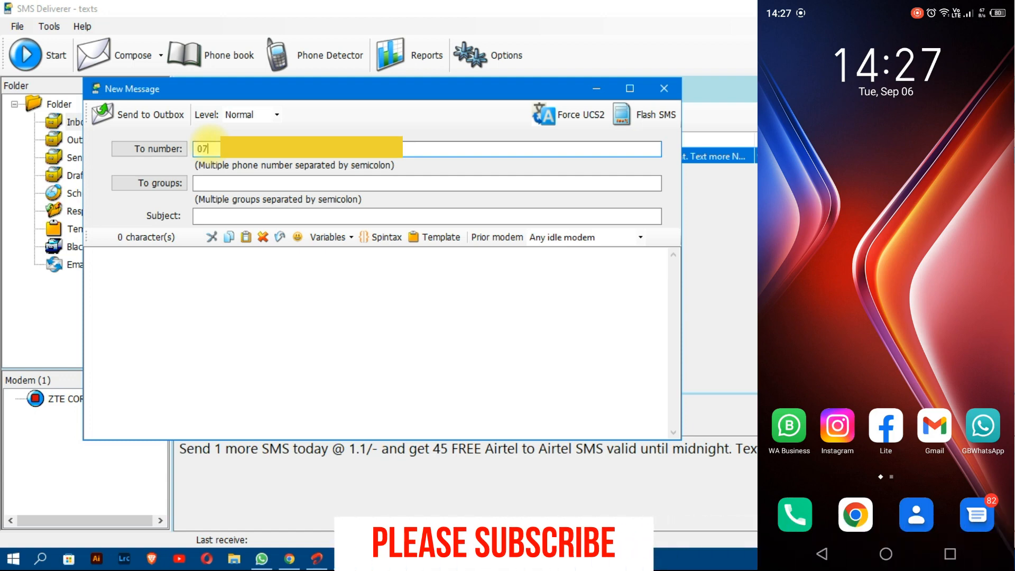
{"action": "type", "text": "25"}
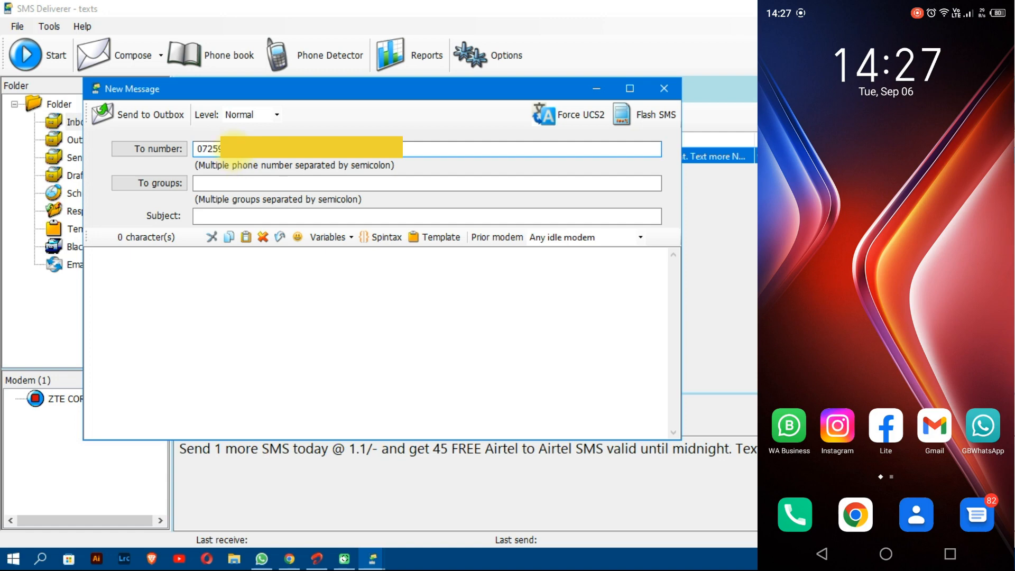
Write a greeting with the recipient's first name and "i wanted to see you in the afternoon", and add the message to the outbox.
{"action": "left_click", "coordinate": [227, 308]}
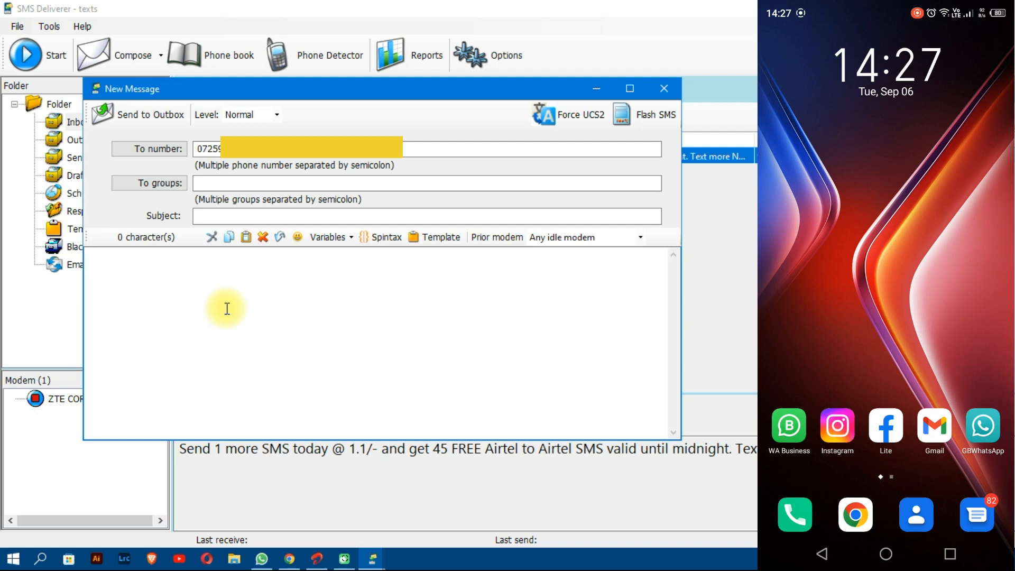
{"action": "type", "text": "Hi david i wan"}
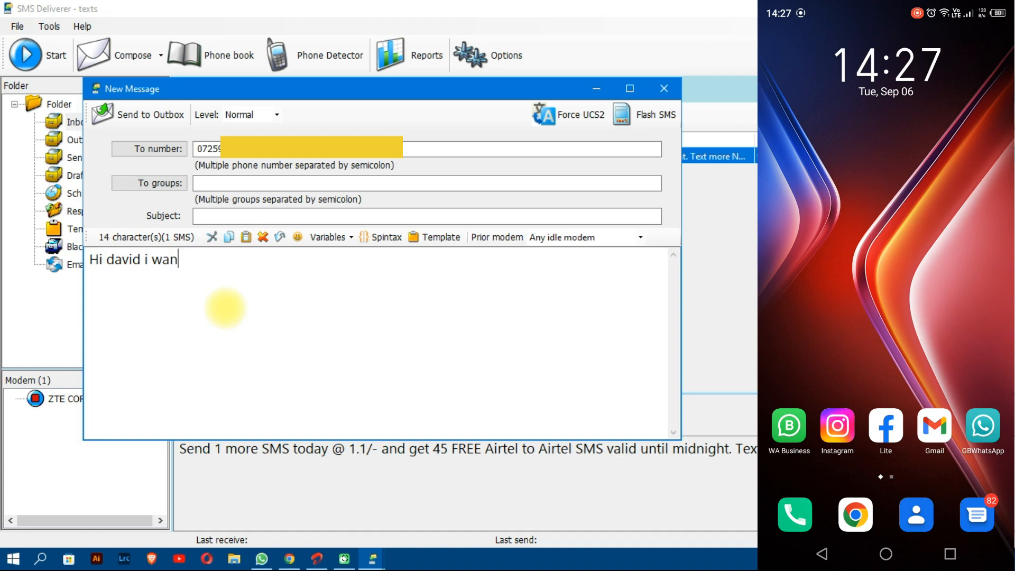
{"action": "type", "text": "ted to see"}
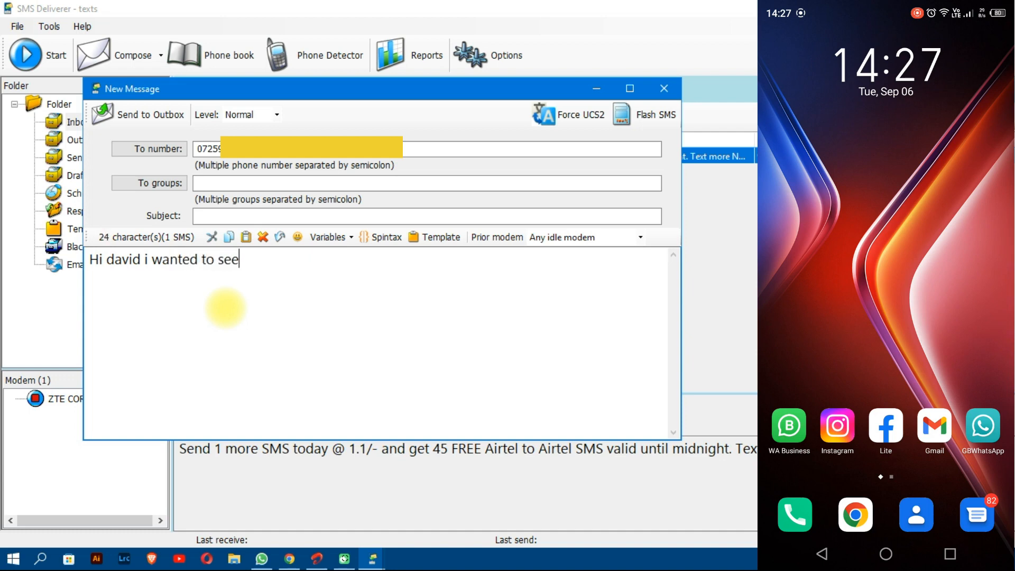
{"action": "type", "text": " you "}
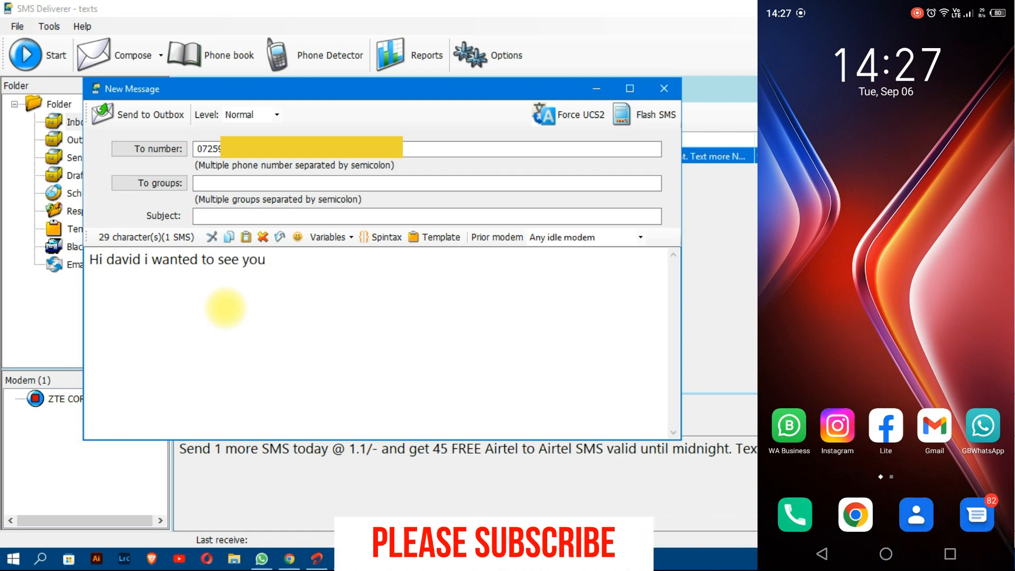
{"action": "type", "text": "in the a"}
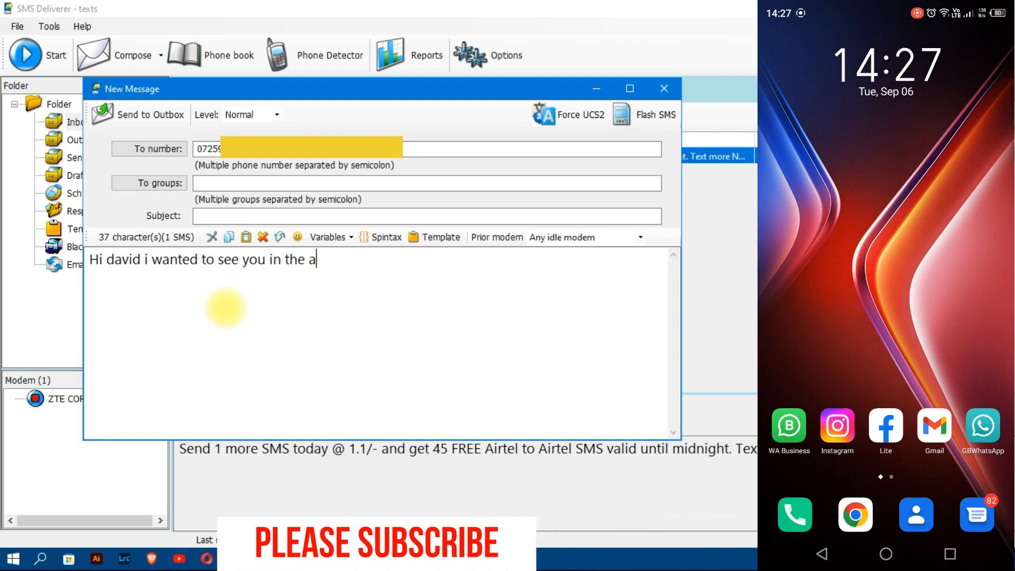
{"action": "type", "text": "fternoo"}
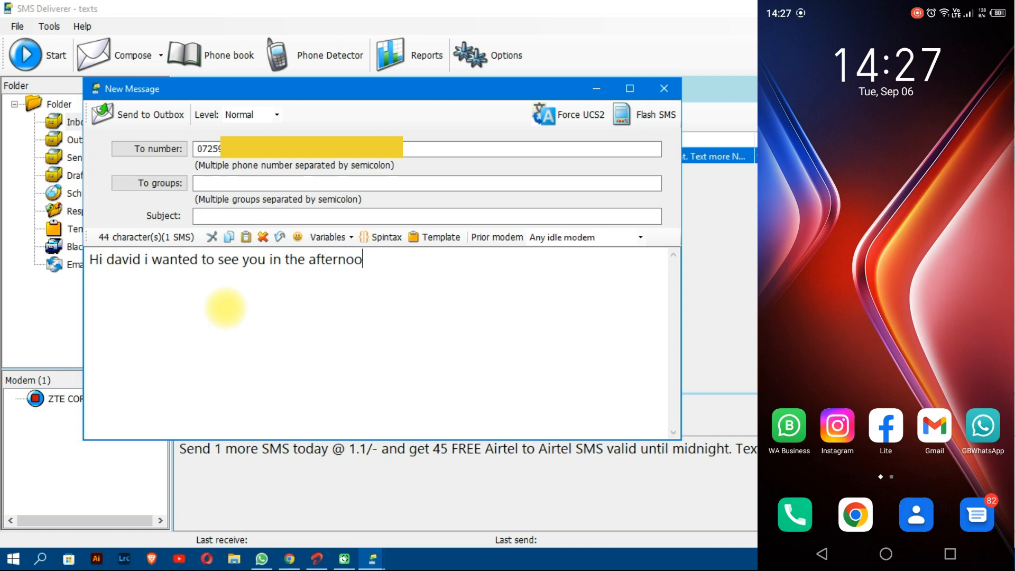
{"action": "type", "text": "n"}
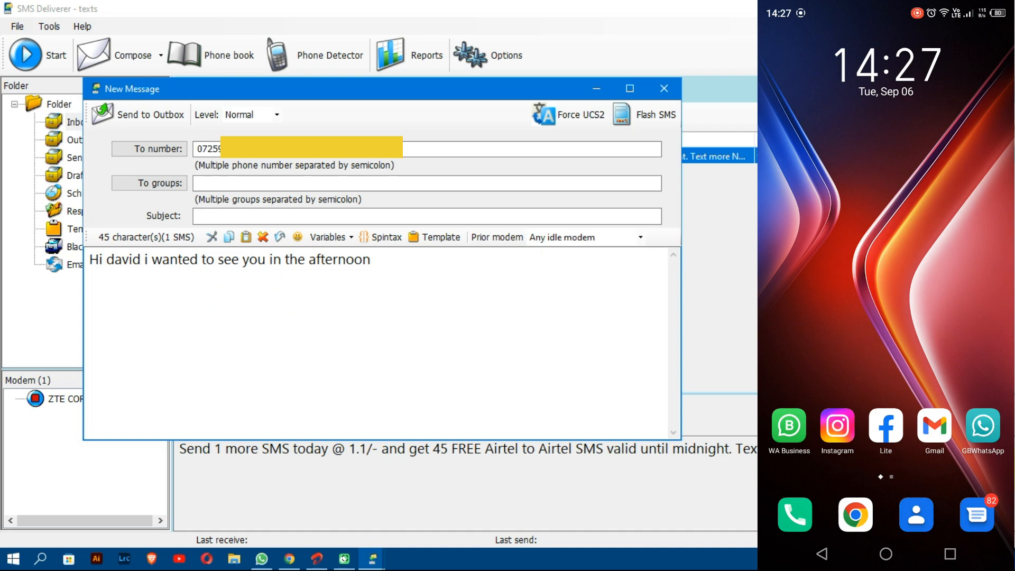
{"action": "left_click", "coordinate": [163, 116]}
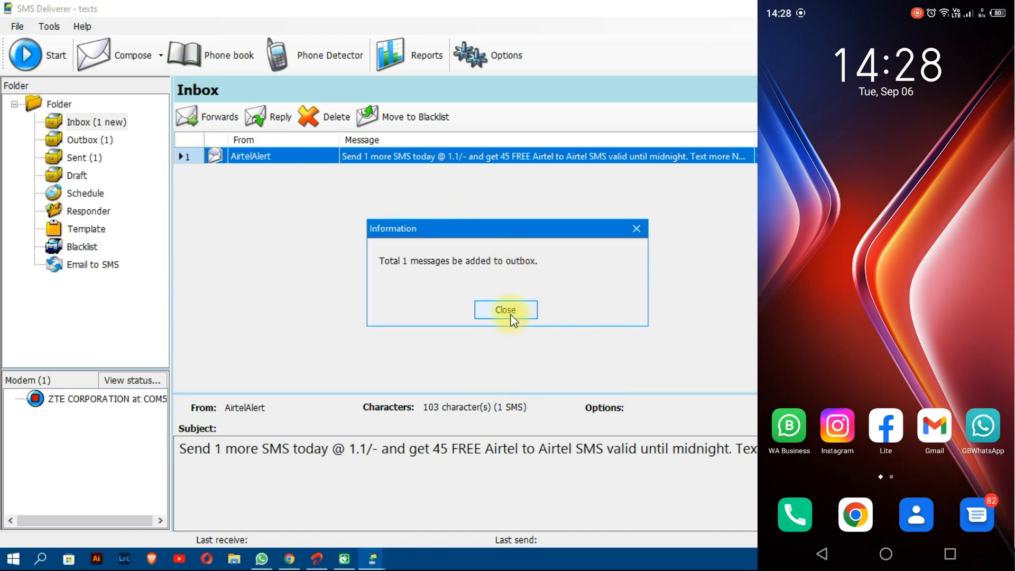
{"action": "left_click", "coordinate": [517, 312]}
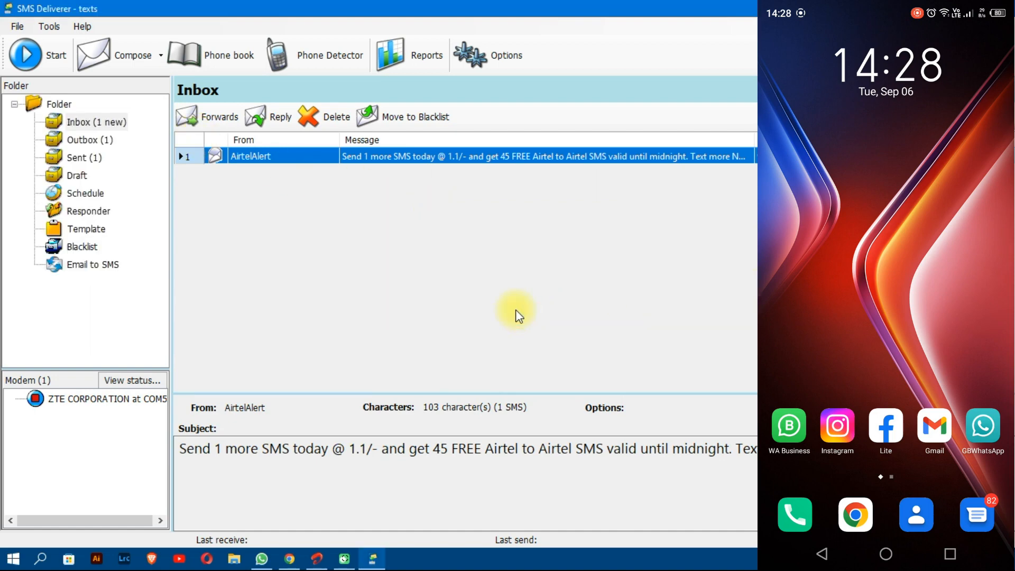
Start sending and receiving to deliver the queued message, and address a new SMS to the recipient's phone number.
{"action": "left_click", "coordinate": [31, 58]}
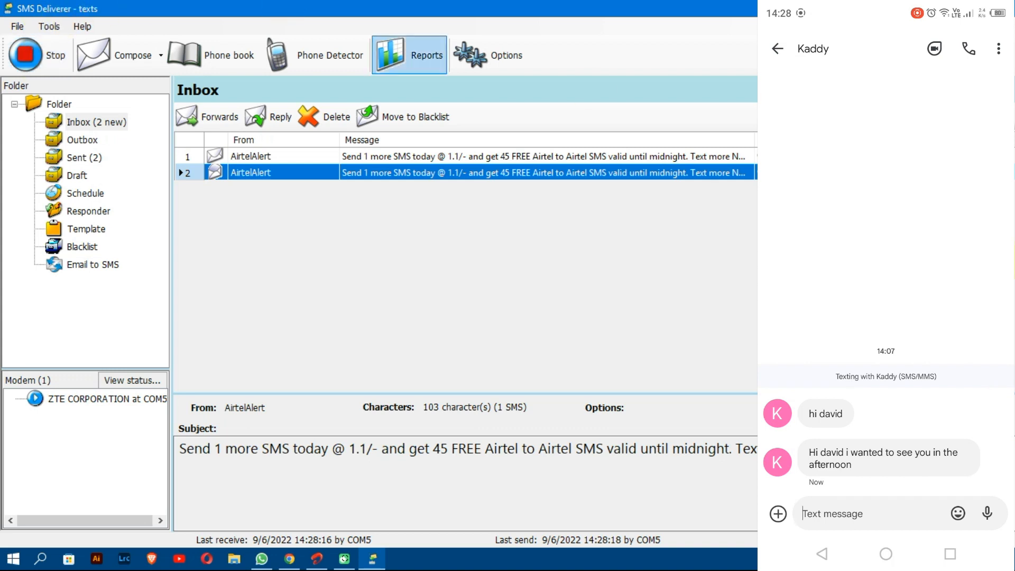
{"action": "left_click", "coordinate": [134, 61]}
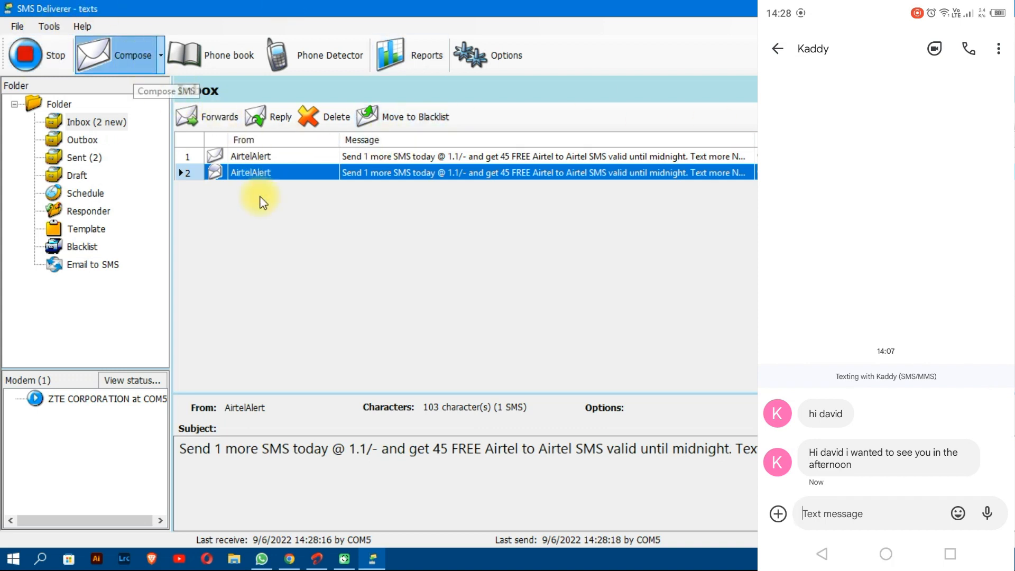
{"action": "type", "text": "0725"}
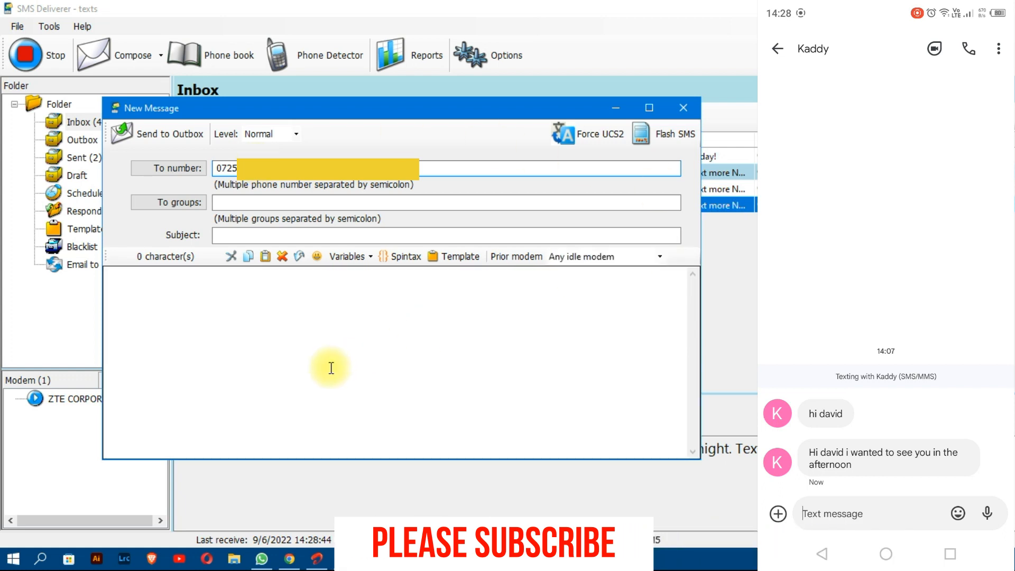
Write "i wanted to see you sir" as the message text, add it to the outbox and dismiss the confirmation.
{"action": "left_click", "coordinate": [336, 342]}
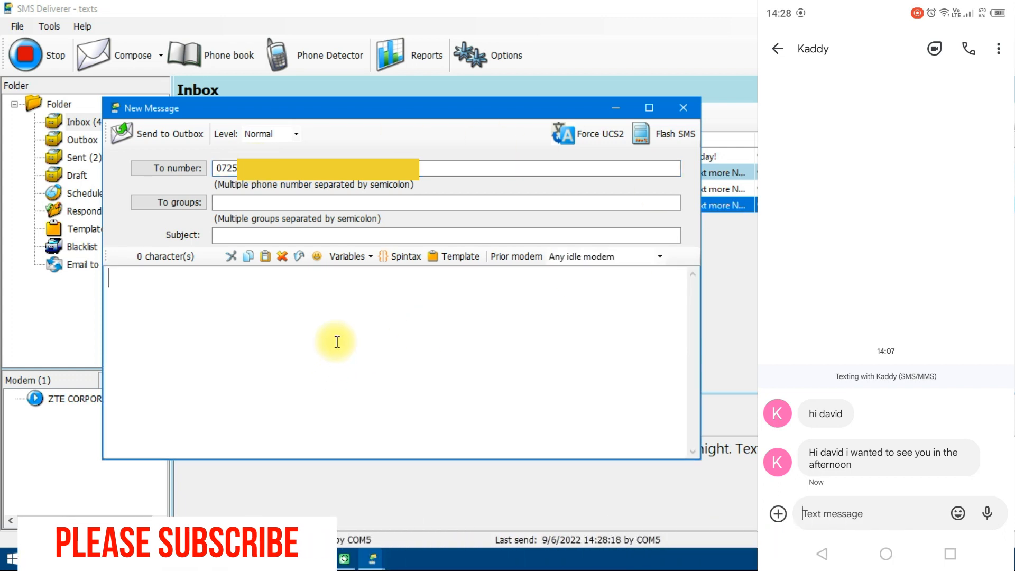
{"action": "type", "text": "i wan"}
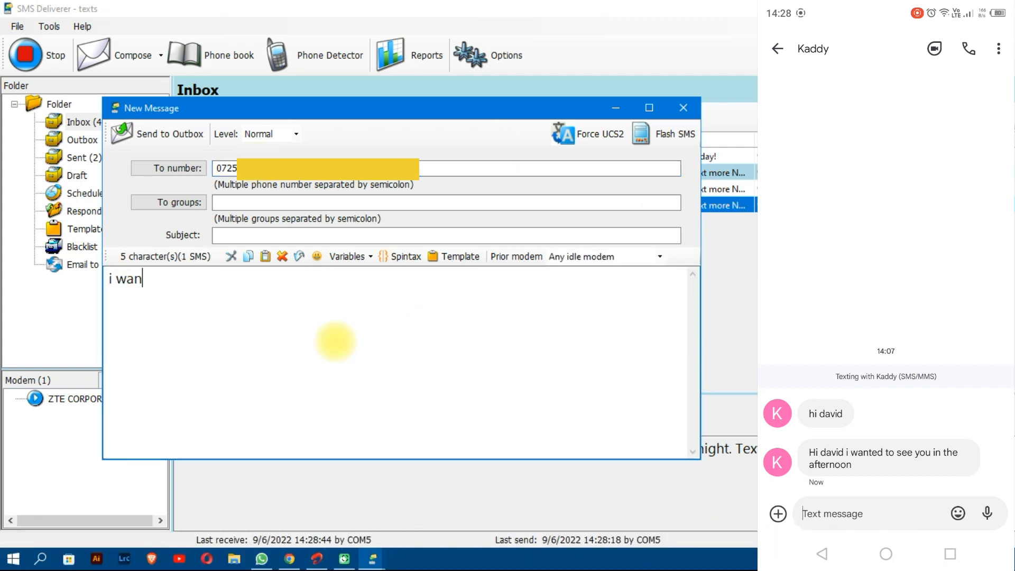
{"action": "type", "text": "ted to s"}
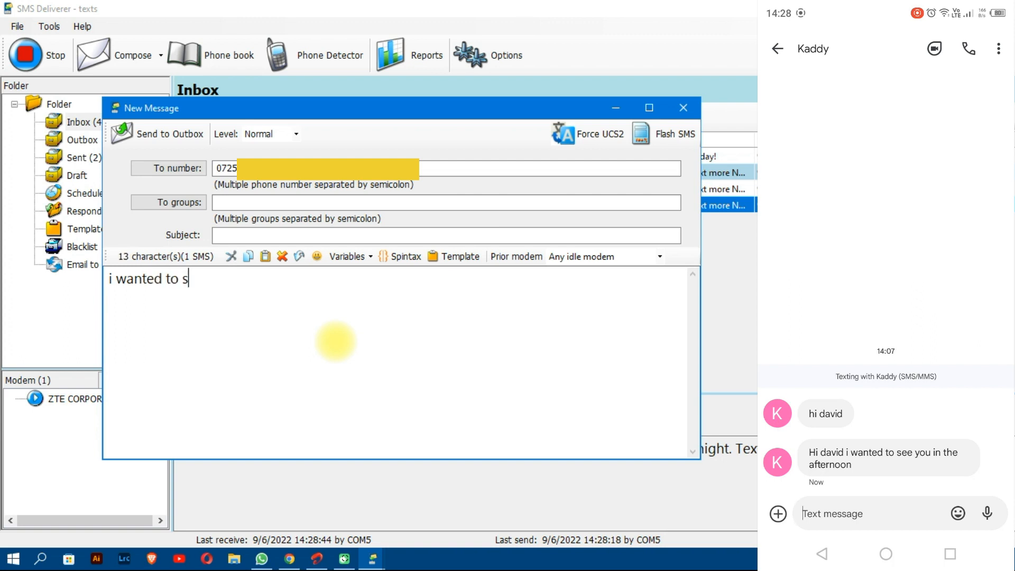
{"action": "type", "text": "ee you sir"}
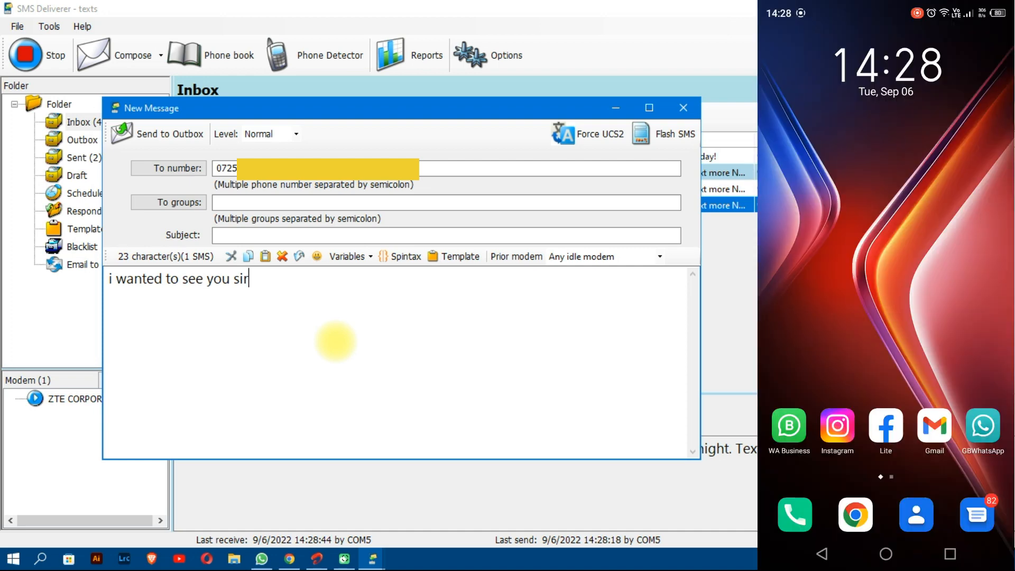
{"action": "left_click", "coordinate": [157, 132]}
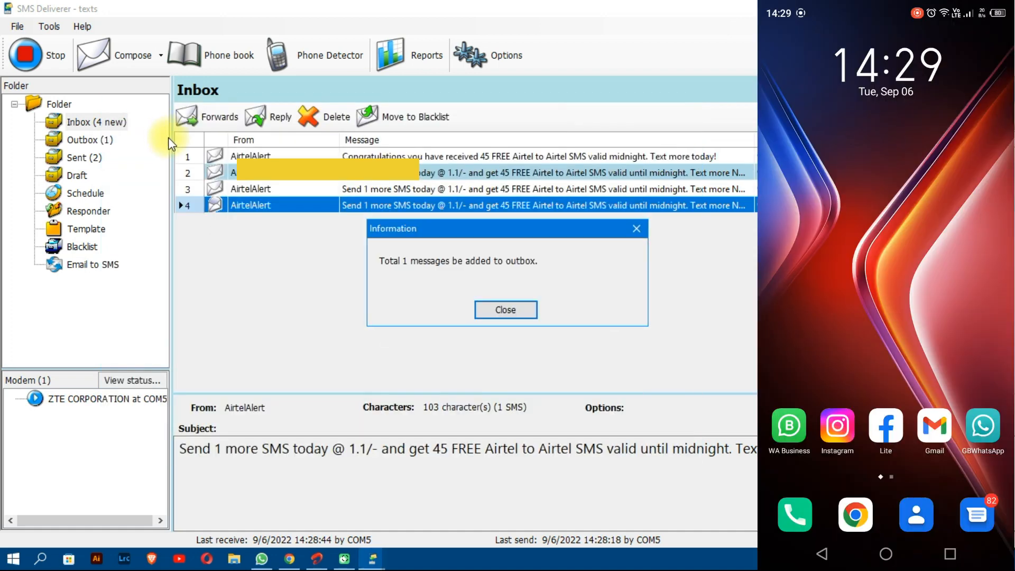
{"action": "left_click", "coordinate": [502, 311]}
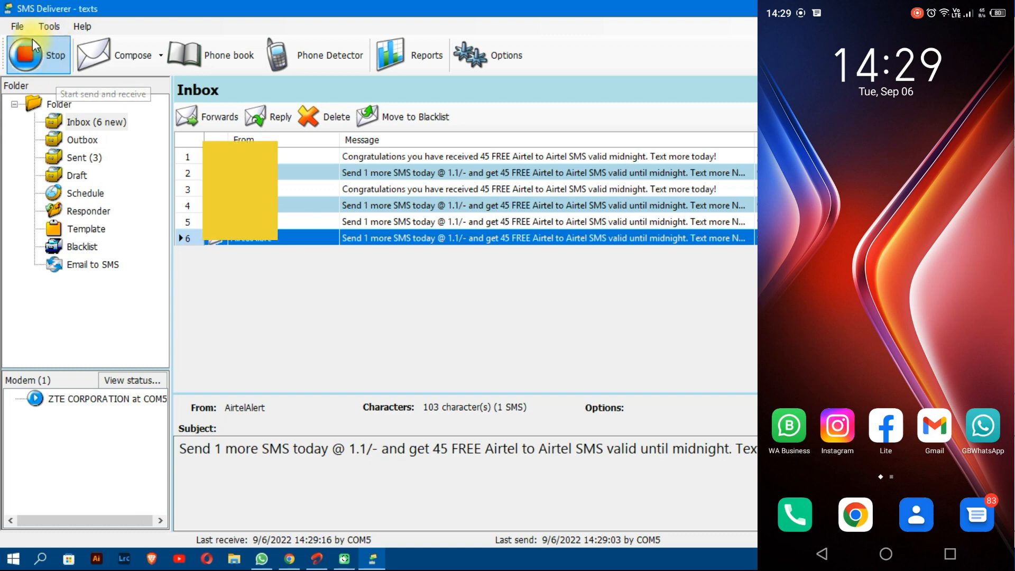
Check the messages in the Sent and Inbox folders, and exit the application.
{"action": "left_click", "coordinate": [80, 157]}
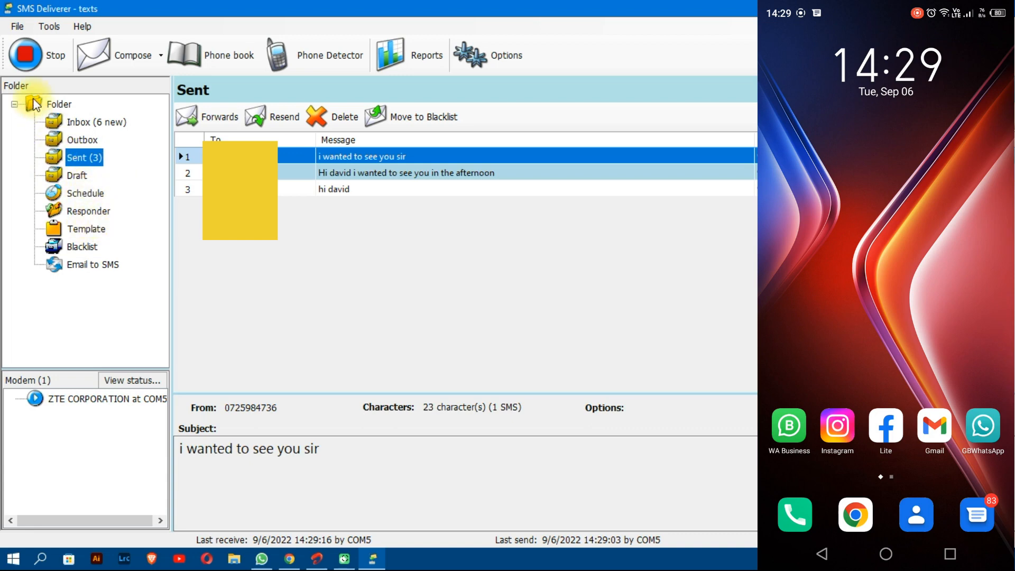
{"action": "left_click", "coordinate": [78, 122]}
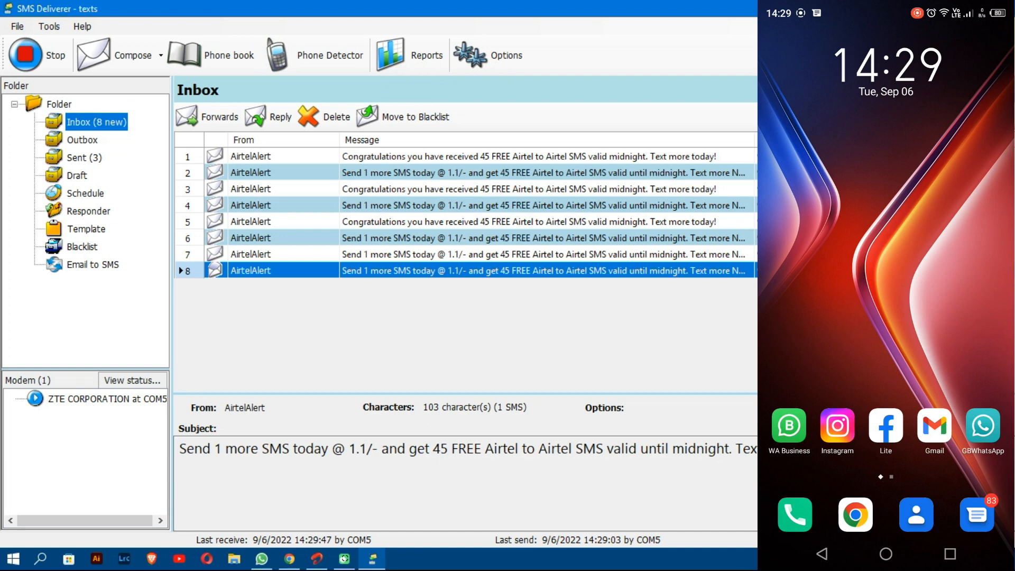
{"action": "key", "text": "alt+F4"}
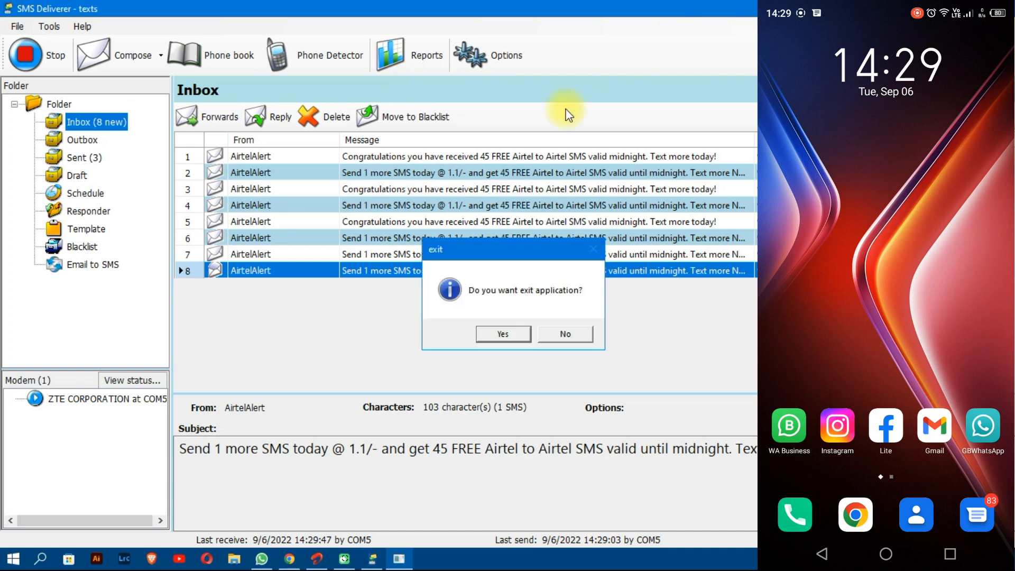
{"action": "left_click", "coordinate": [499, 333]}
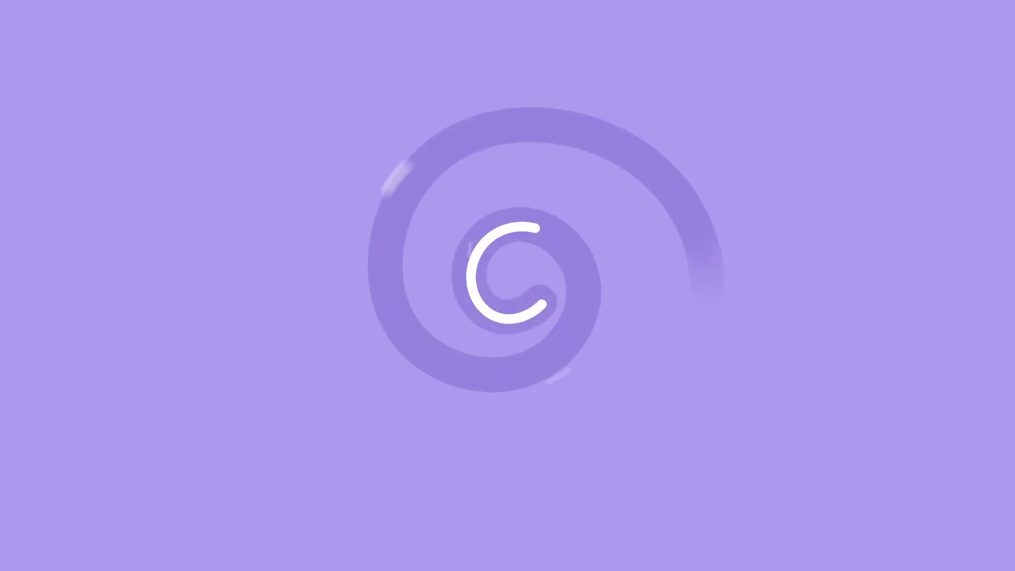